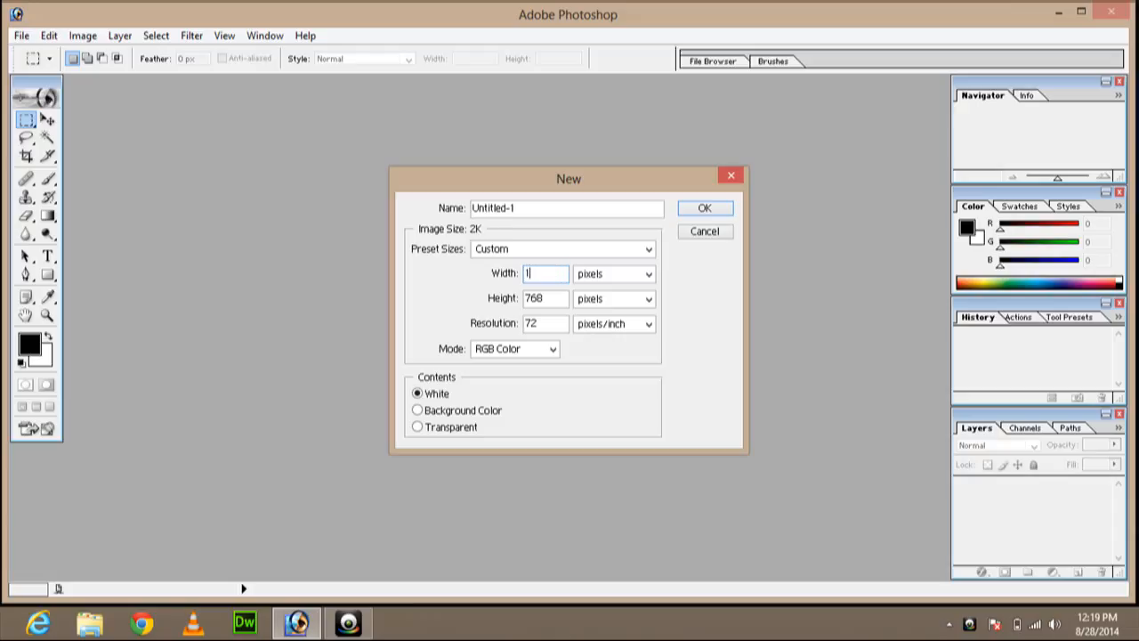
- Create a white 100 × 100 pixel RGB document at 72 pixels/inch and maximize its window
text(00)
double_click(562, 298)
text(100)
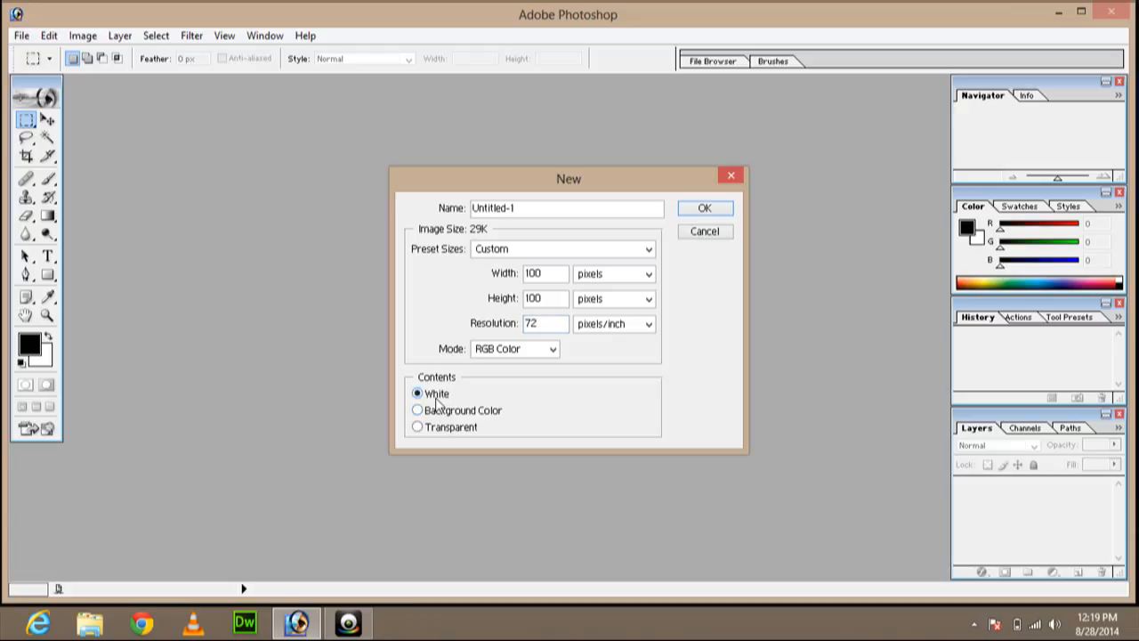
click(717, 212)
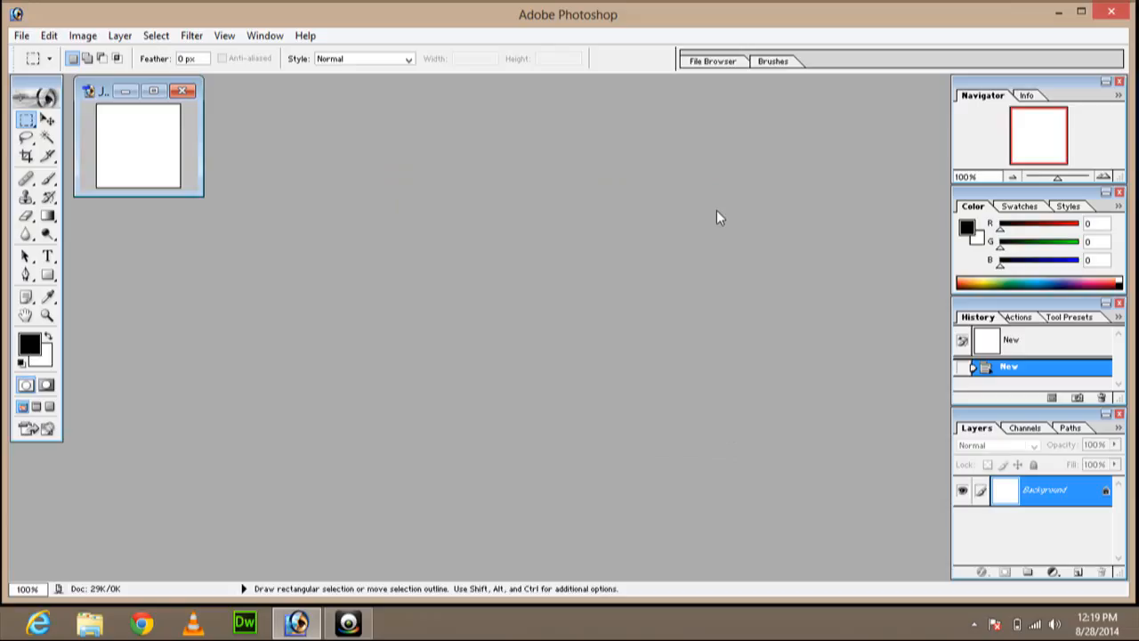
click(154, 91)
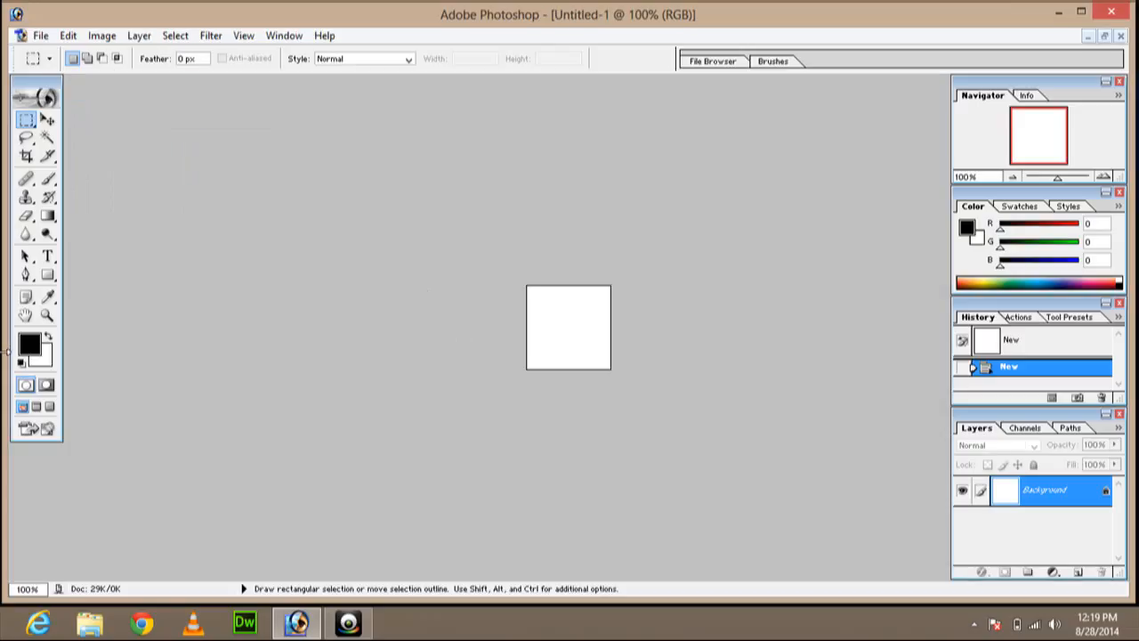
- Switch to Chrome and search Google for "computer technology logos"
click(142, 624)
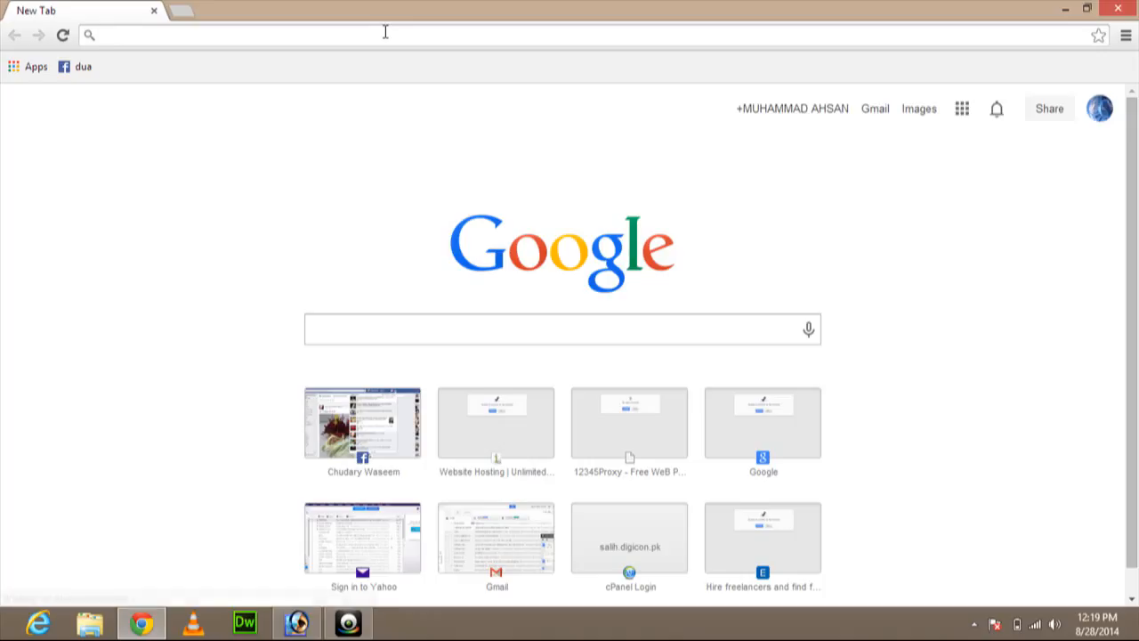
text(coputer)
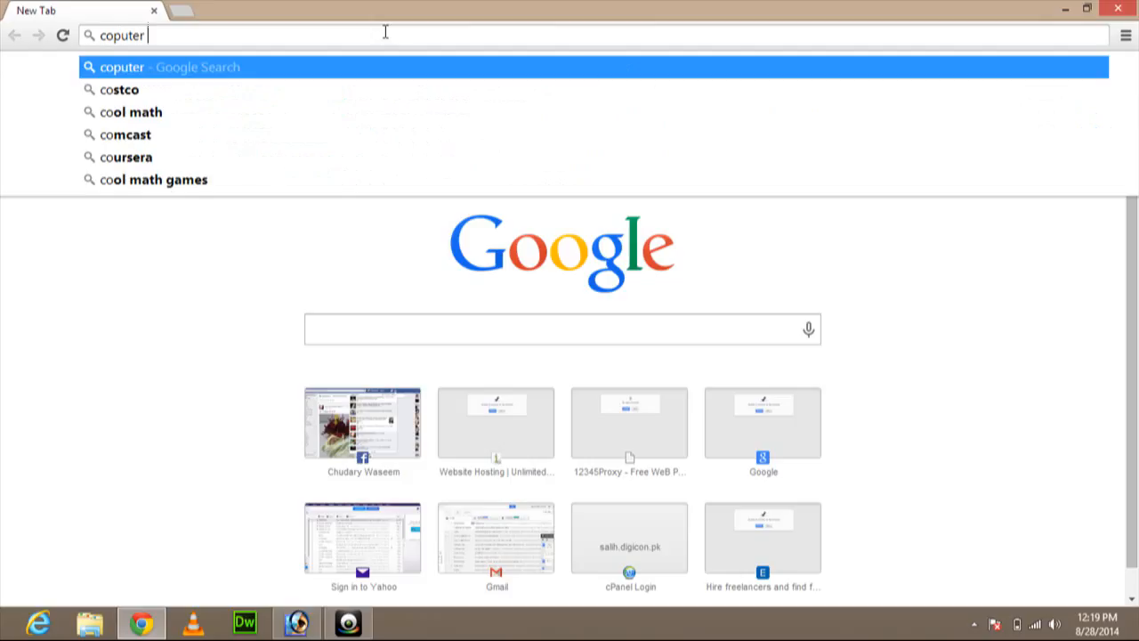
key(BackSpace)
key(BackSpace)
key(BackSpace)
key(BackSpace)
key(BackSpace)
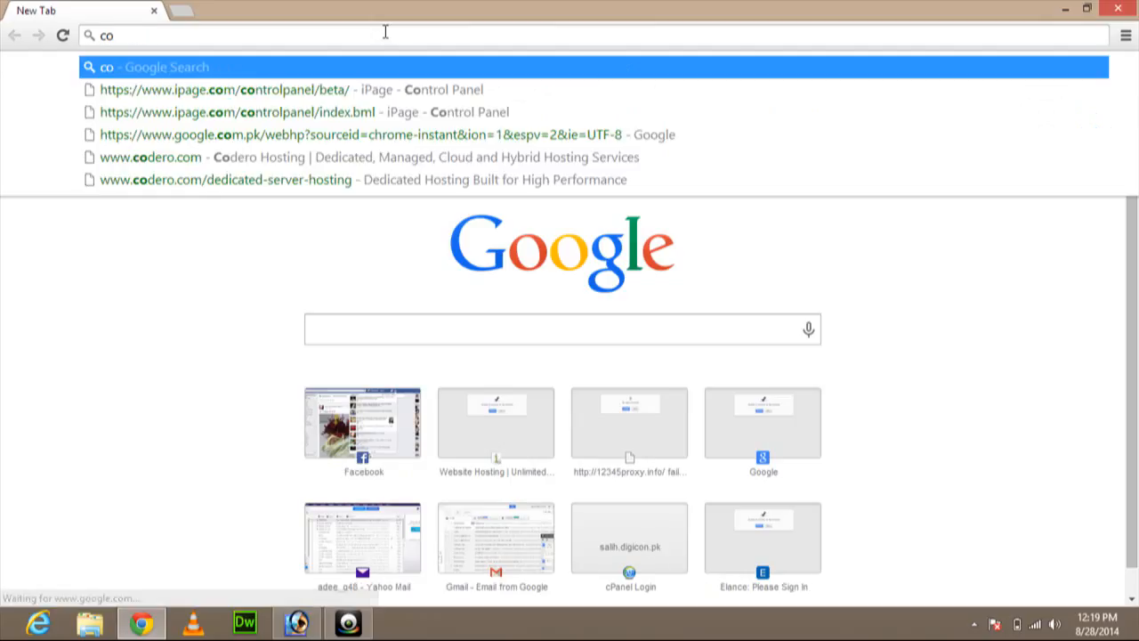
text(mputer)
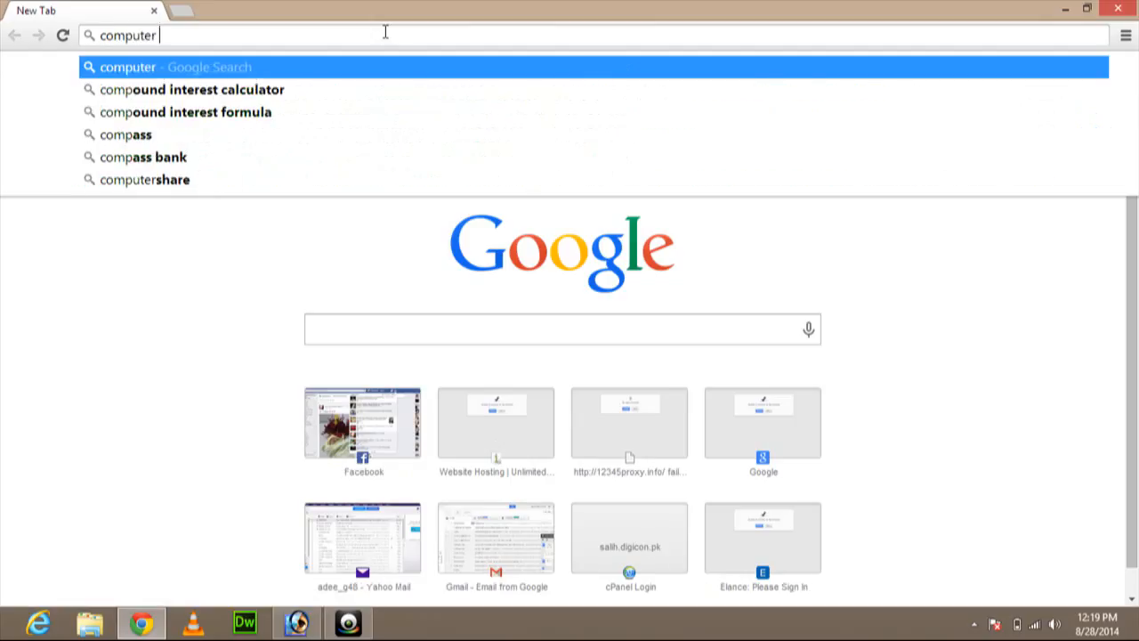
text( tec)
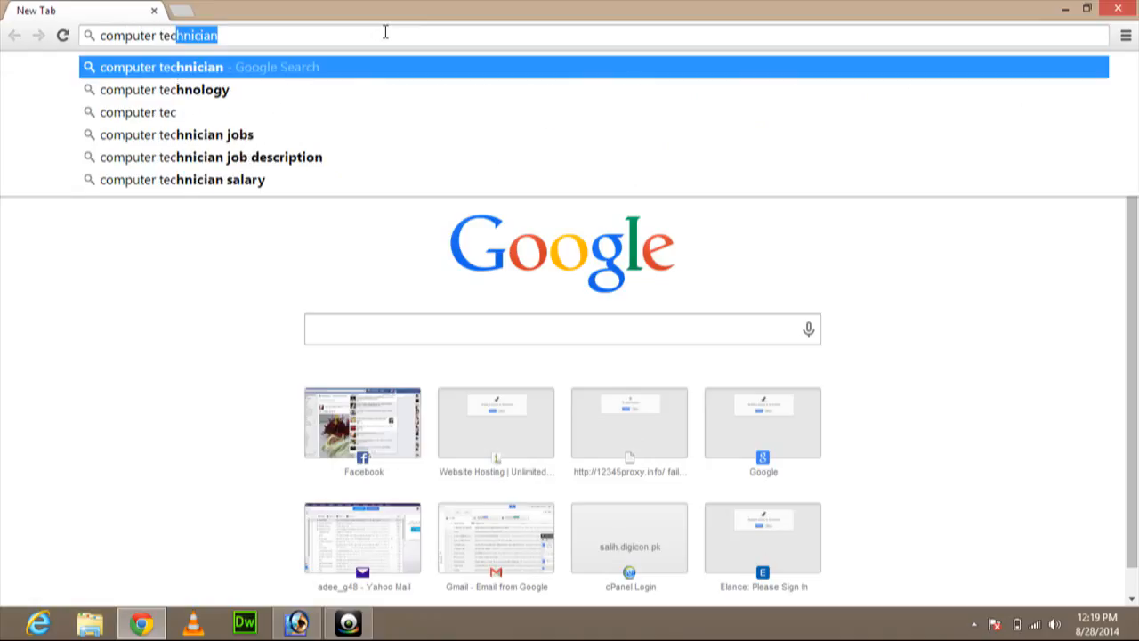
key(Down)
text(lo)
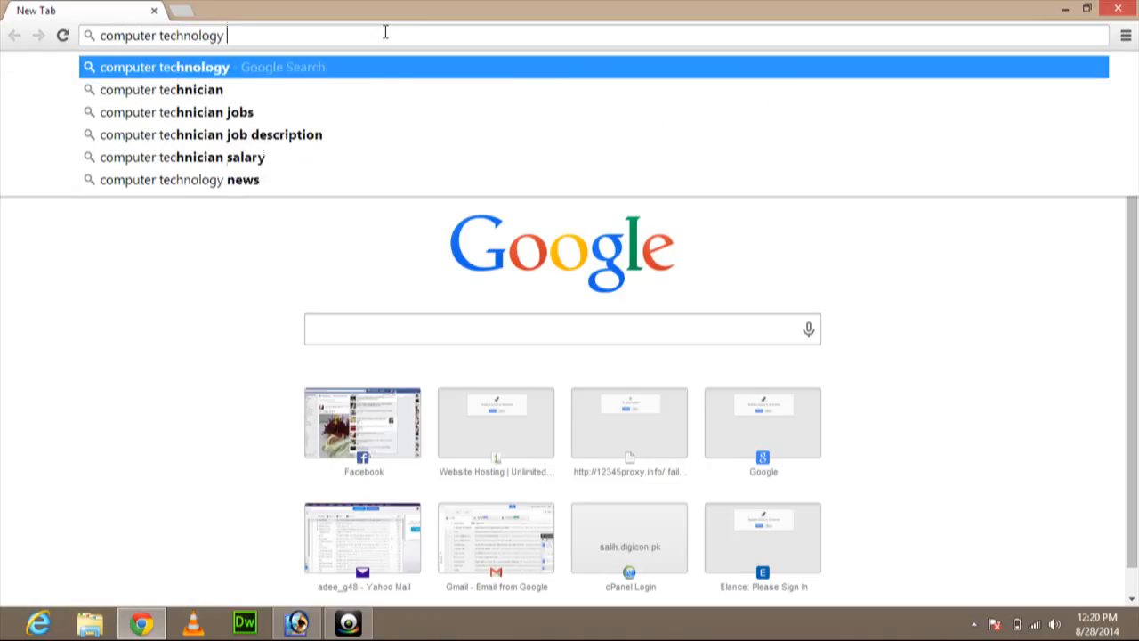
text(go)
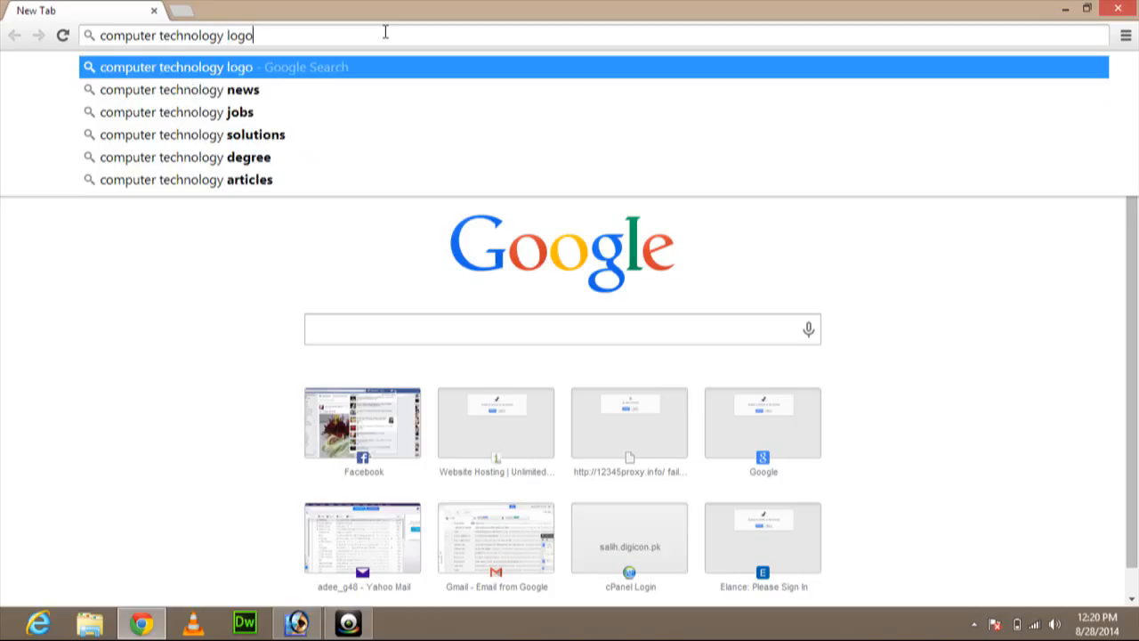
text(s)
key(Return)
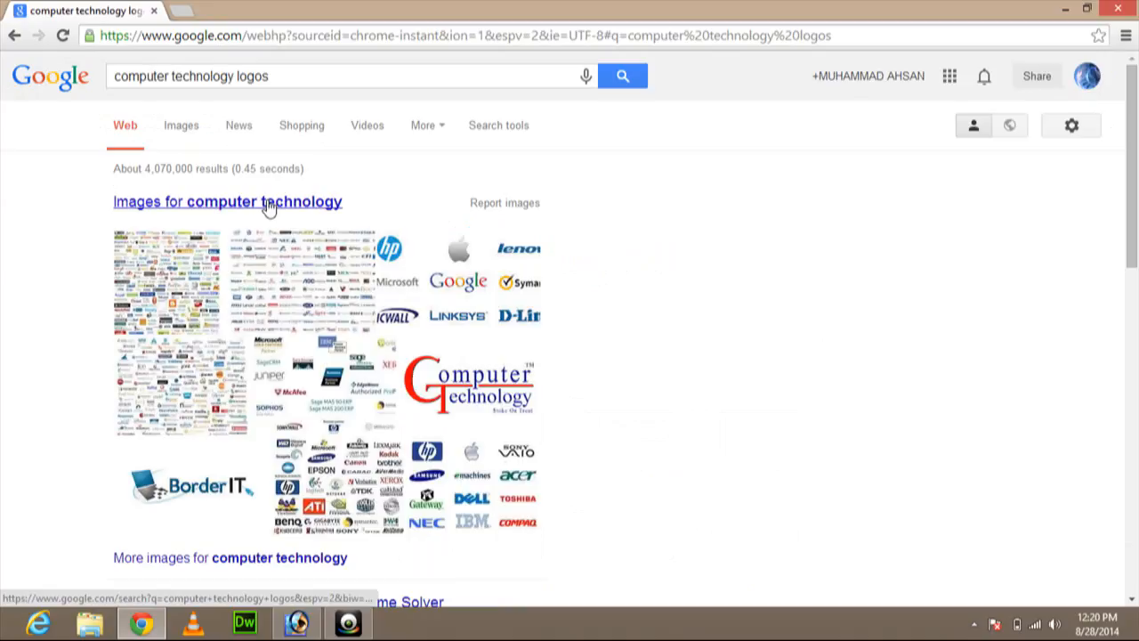
- Open the image results for the search in a separate tab, plus the Dell, HP and Cisco brand collage from them
middle_click(269, 204)
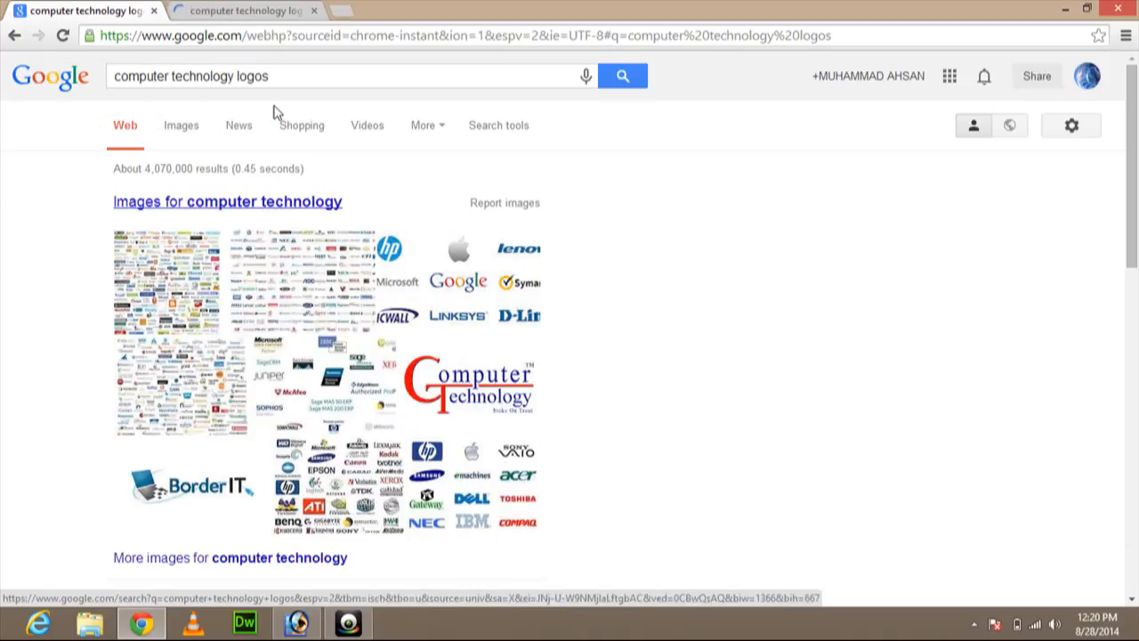
click(275, 8)
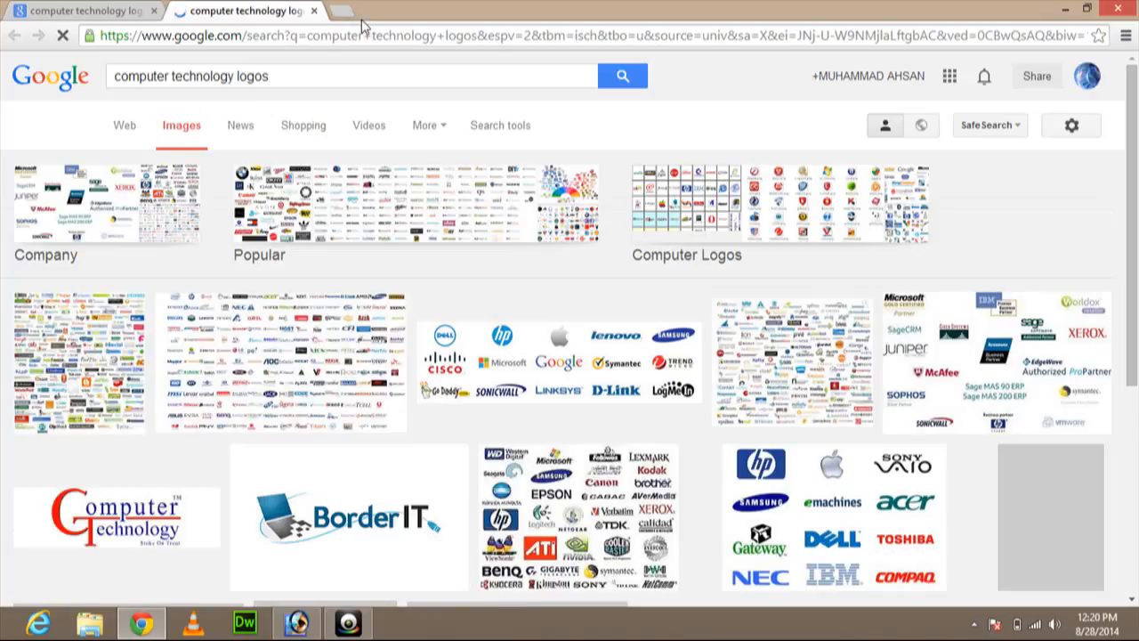
middle_click(497, 398)
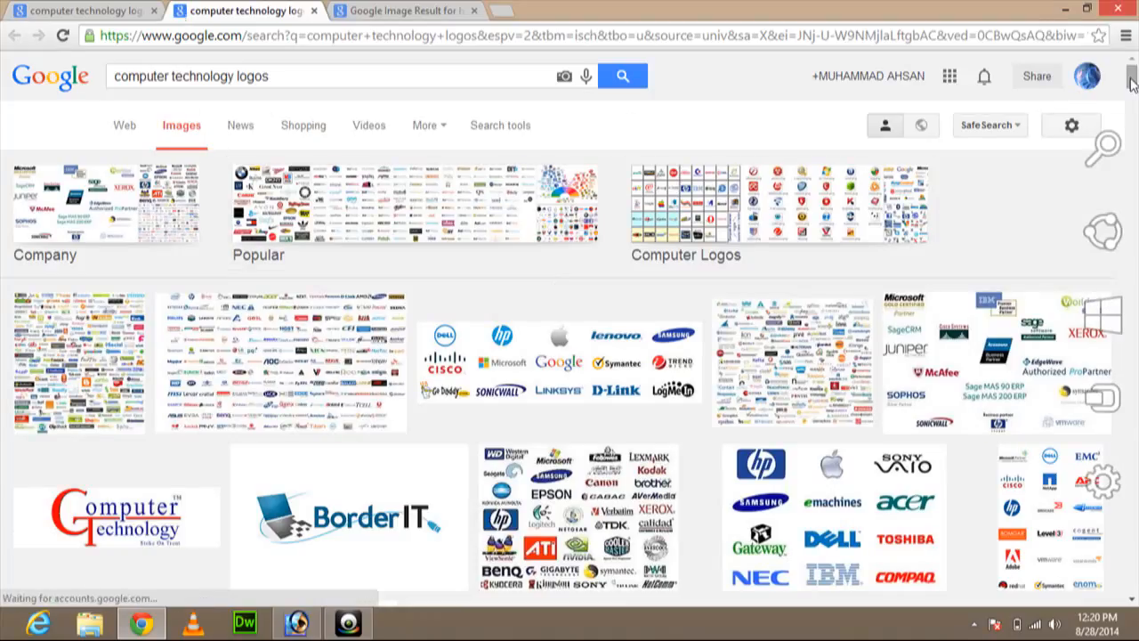
- Open the COMPANY power-symbol, PPS Information Technology, green computer, CompuProof, OMC Computers and recycling-arrows companyname logos in separate background tabs
scroll(1132, 82, down, 3)
scroll(1132, 85, down, 2)
scroll(1132, 85, down, 2)
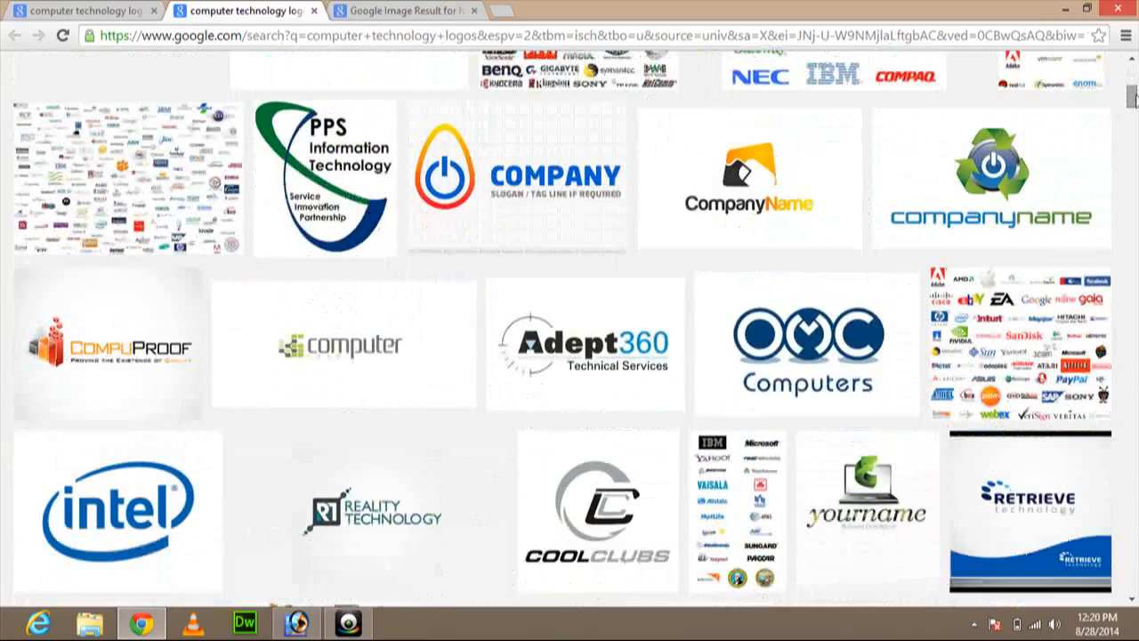
middle_click(506, 147)
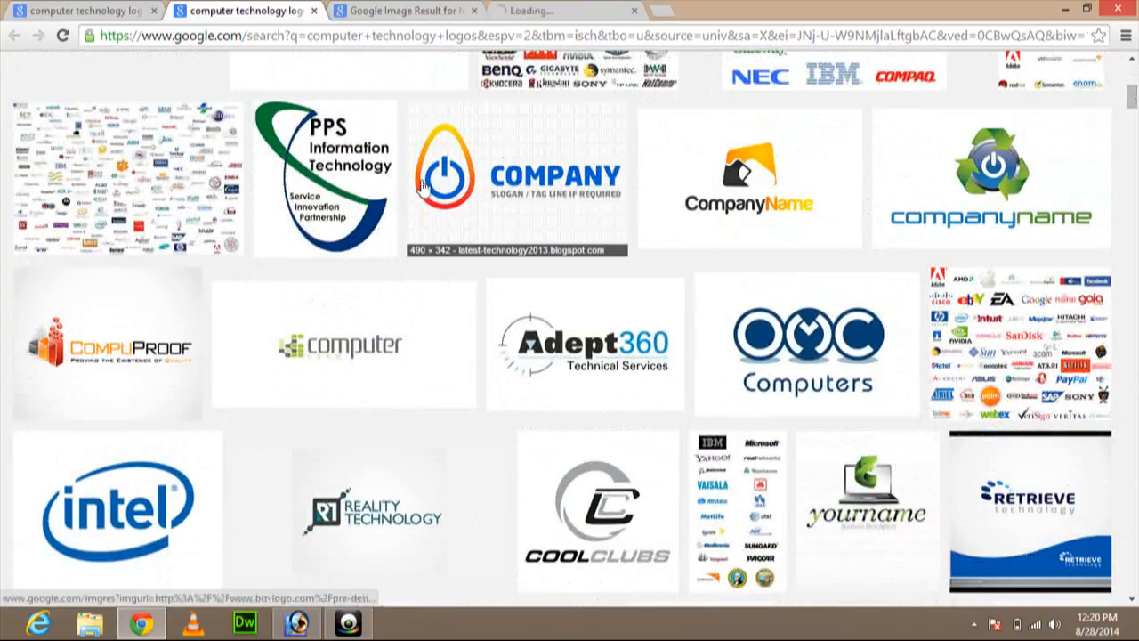
middle_click(338, 225)
middle_click(338, 311)
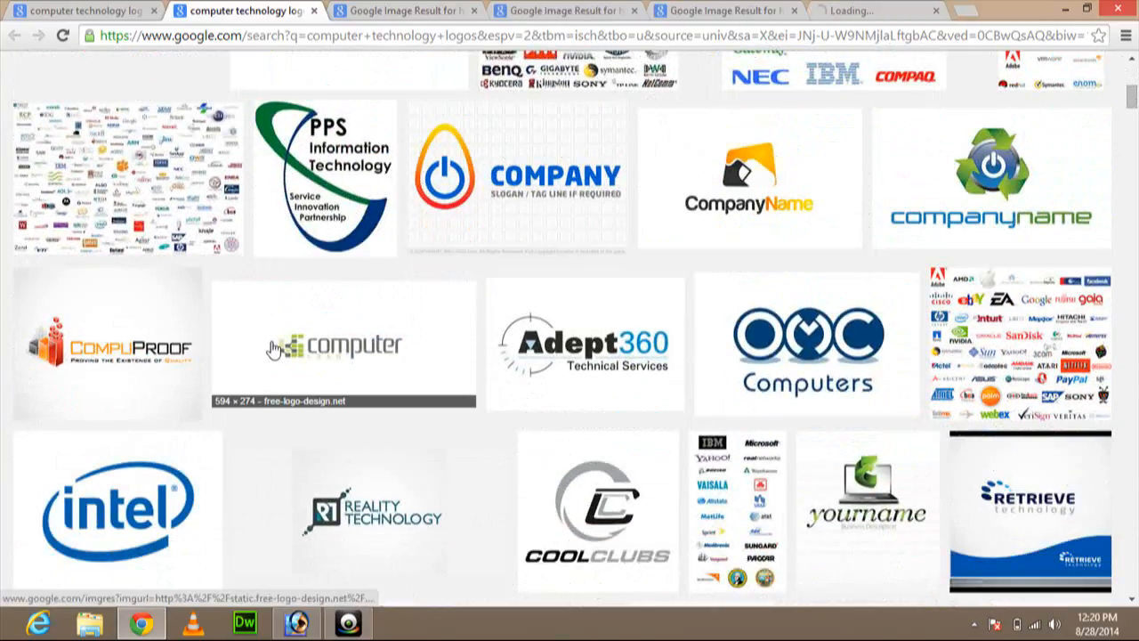
middle_click(98, 365)
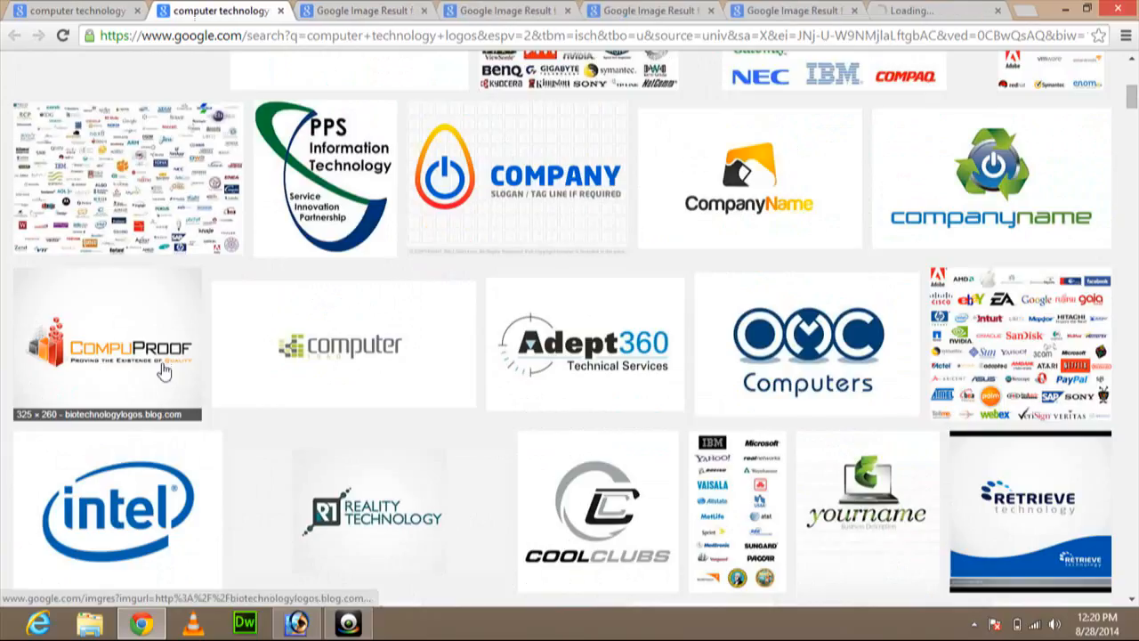
middle_click(718, 367)
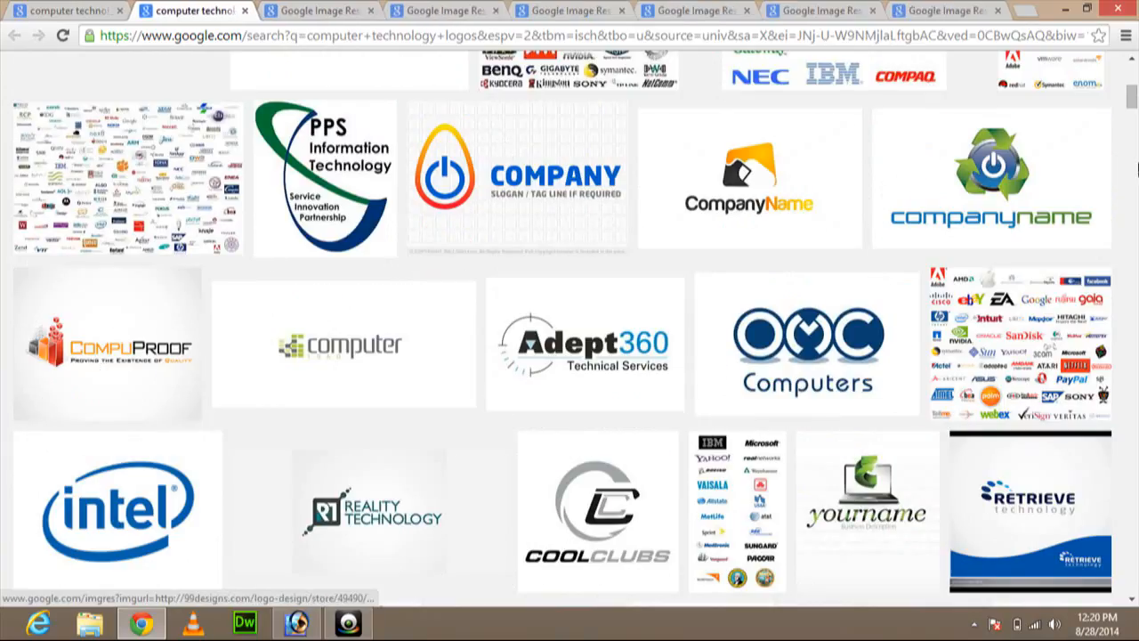
middle_click(954, 185)
- Open the Apple logo row, the blue-and-black computer tower, the 1U logo samples and the Genome Science logo in background tabs
drag(1132, 99, 1120, 145)
middle_click(598, 472)
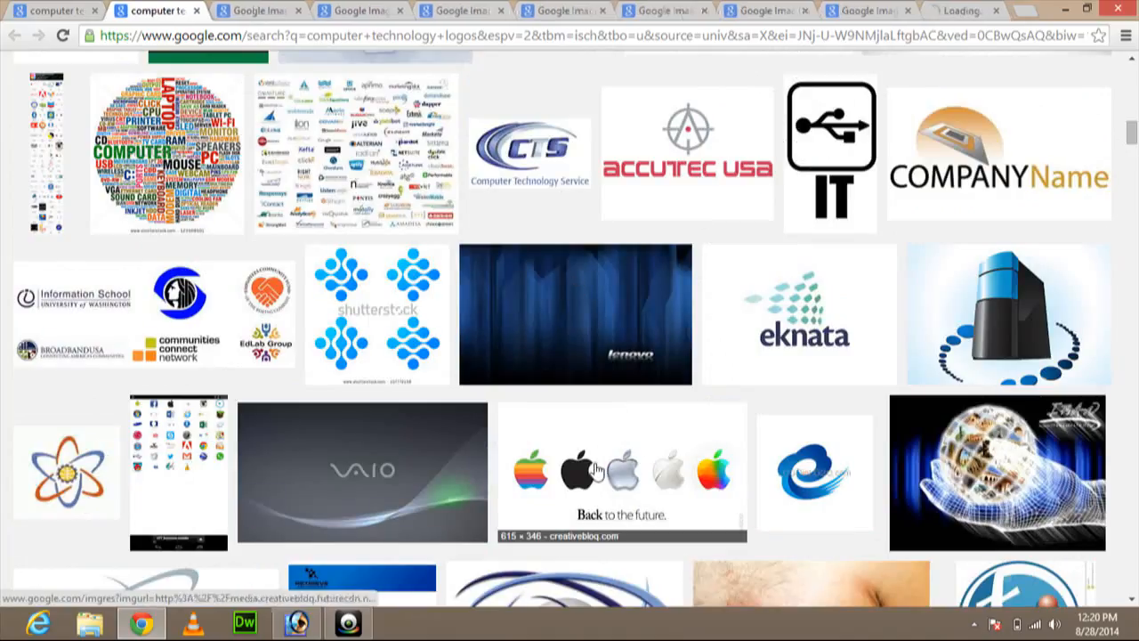
middle_click(1030, 330)
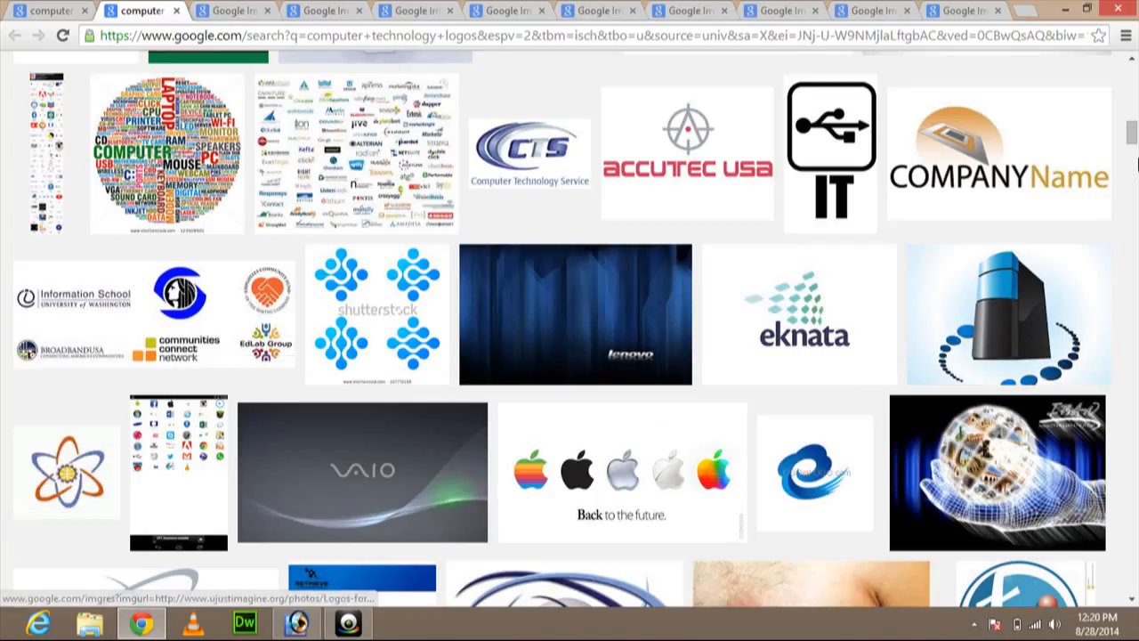
drag(1132, 134, 1132, 197)
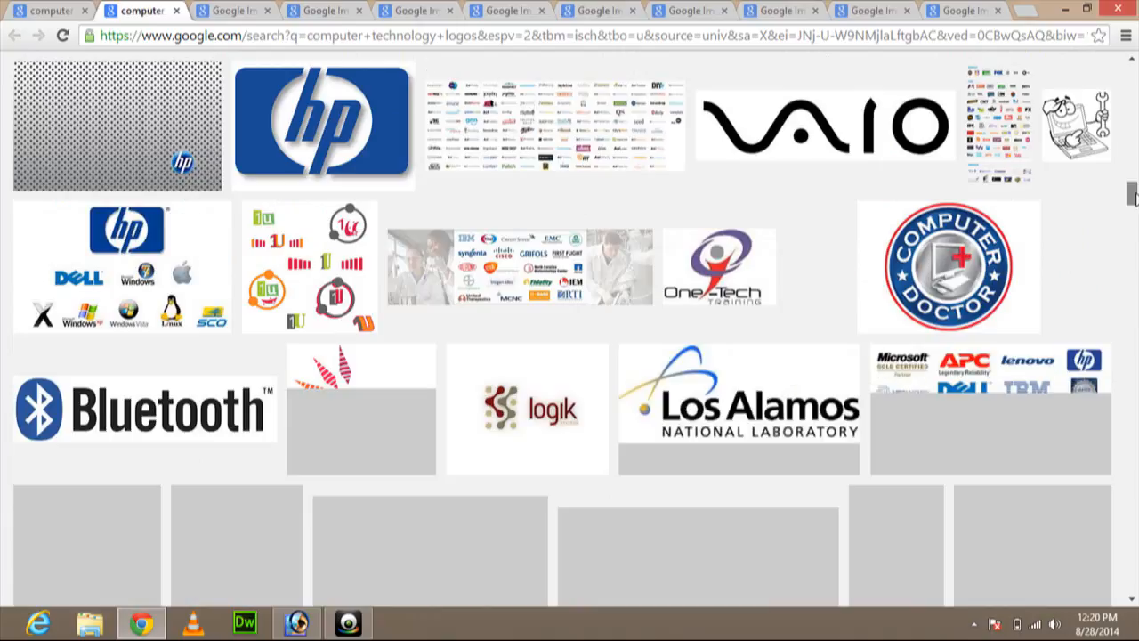
middle_click(347, 294)
middle_click(348, 394)
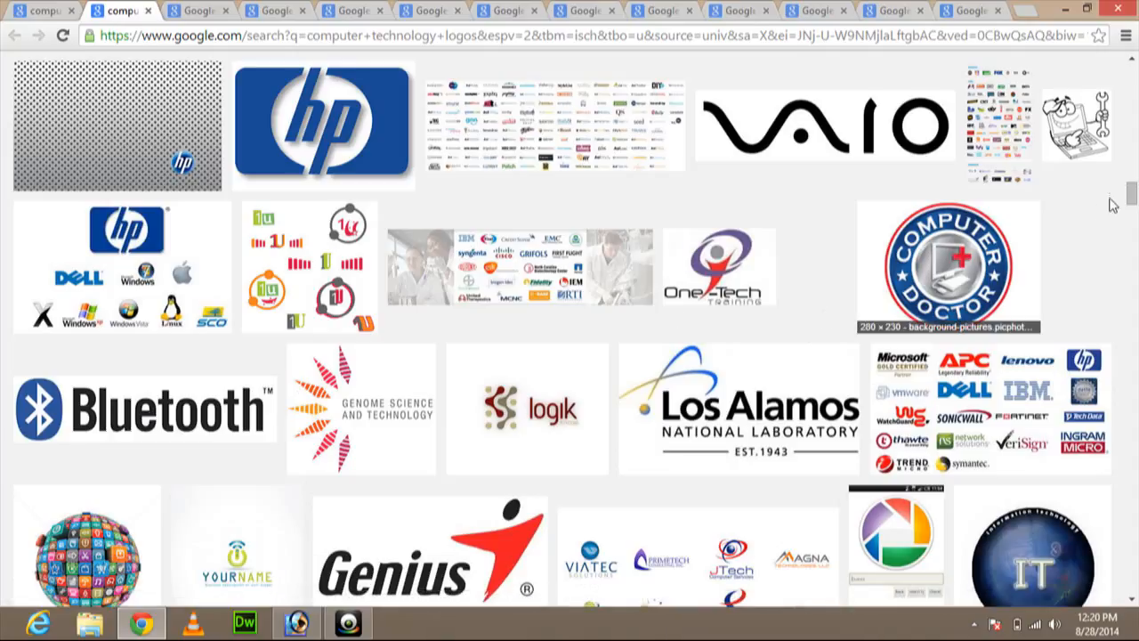
- Browse further down the image results and open the rainbow fan of brand logos in a background tab
drag(1131, 193, 1132, 266)
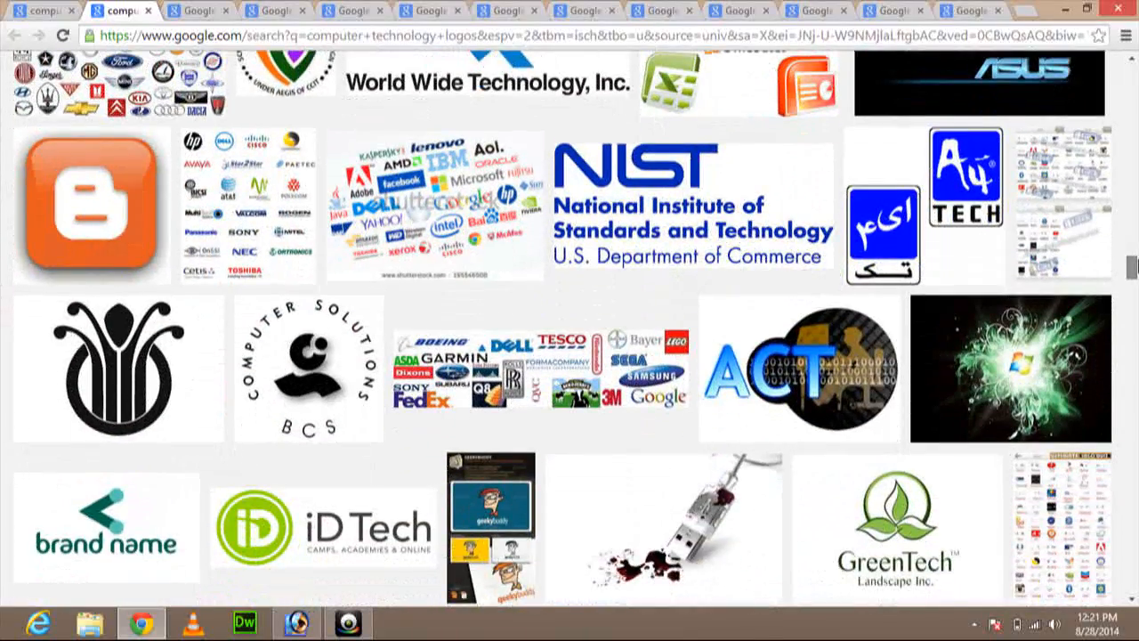
drag(1132, 266, 1131, 307)
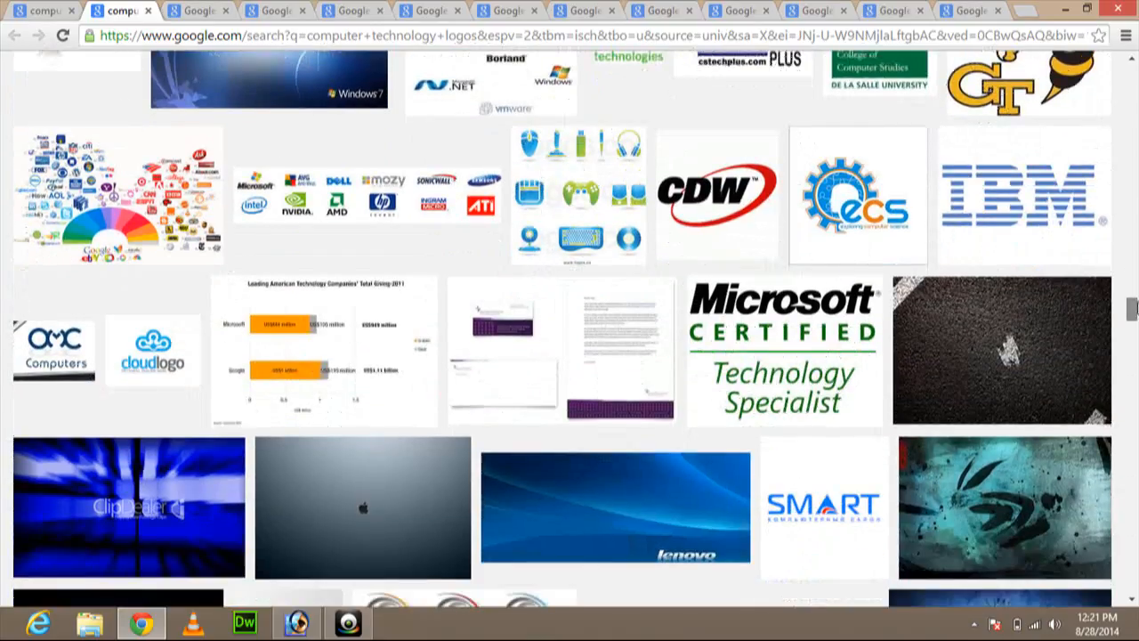
middle_click(131, 242)
- Review the opened logo images one by one, from the brand collage through to the computer tower graphic
click(189, 9)
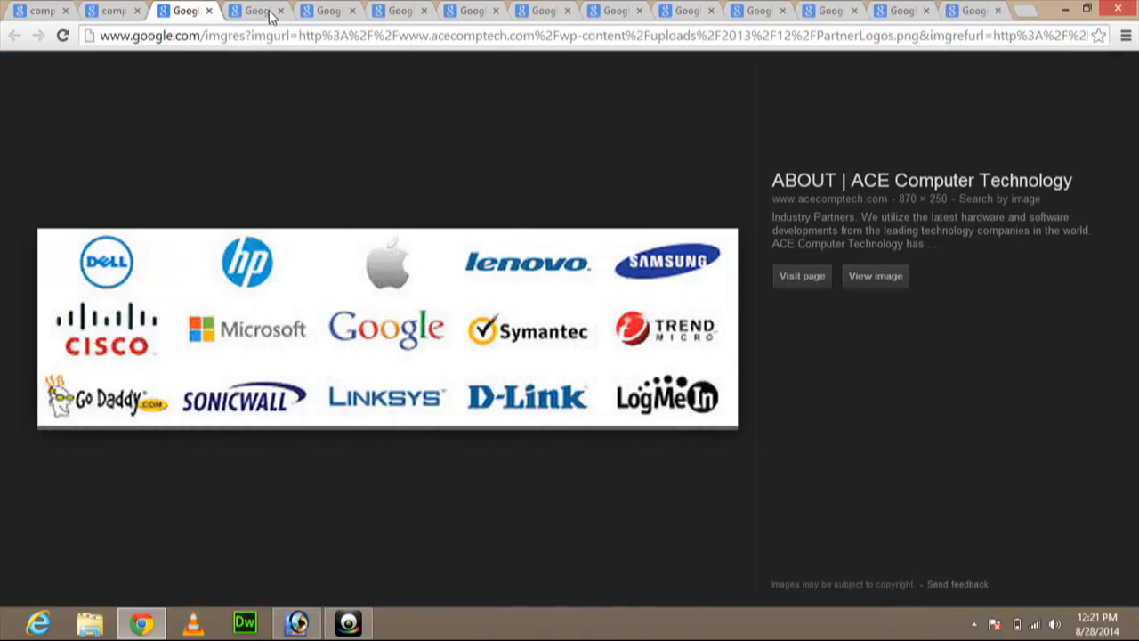
click(254, 8)
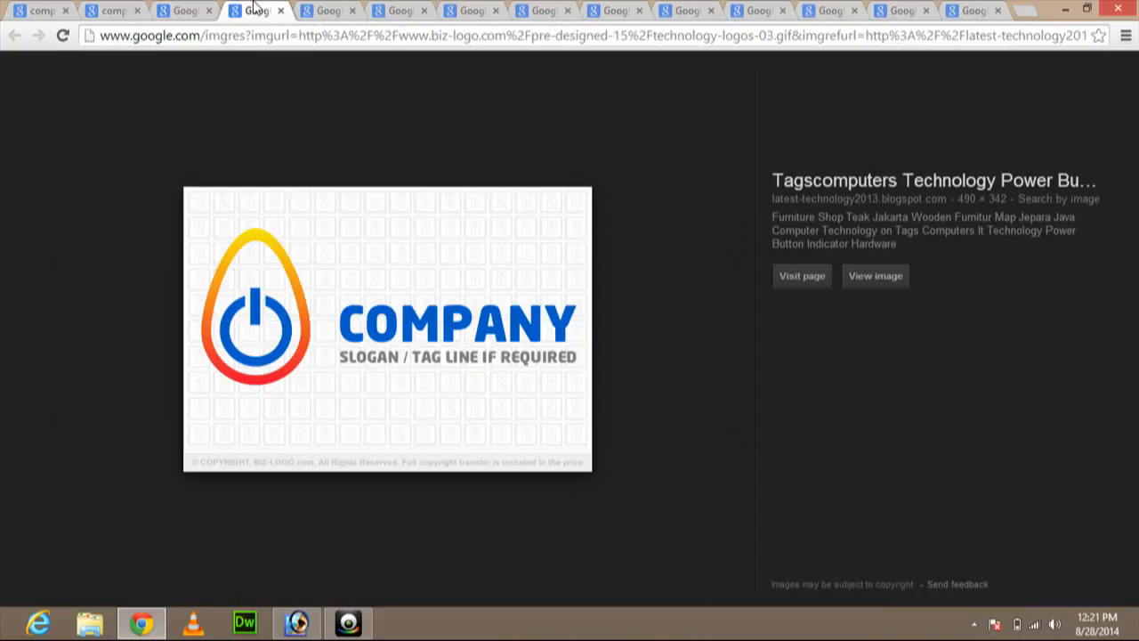
click(322, 11)
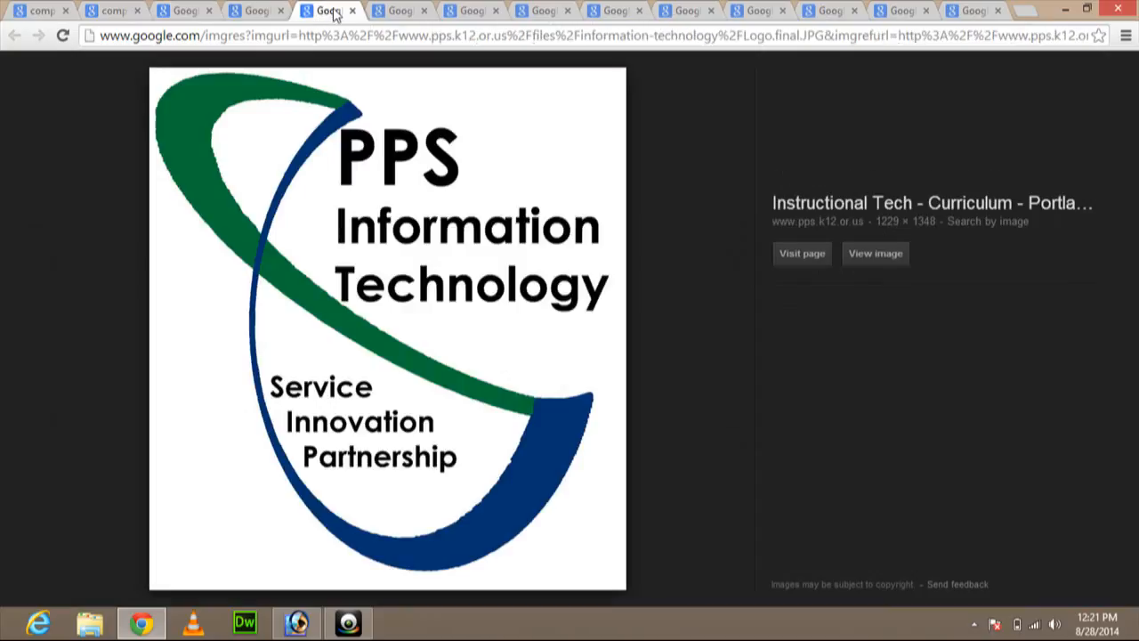
click(388, 13)
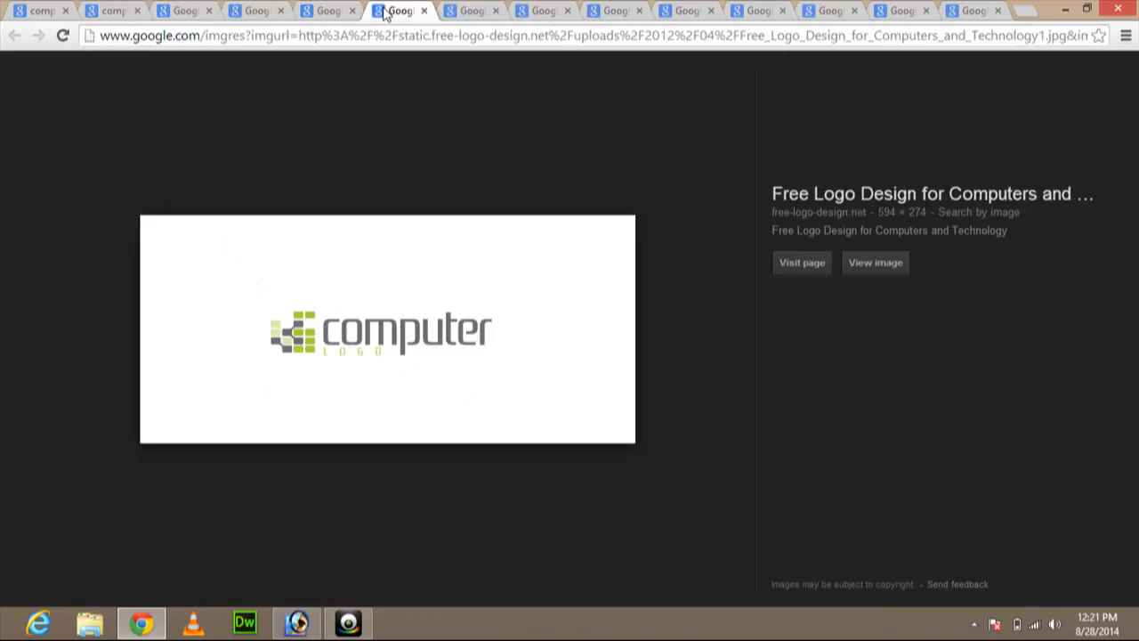
click(468, 12)
click(540, 11)
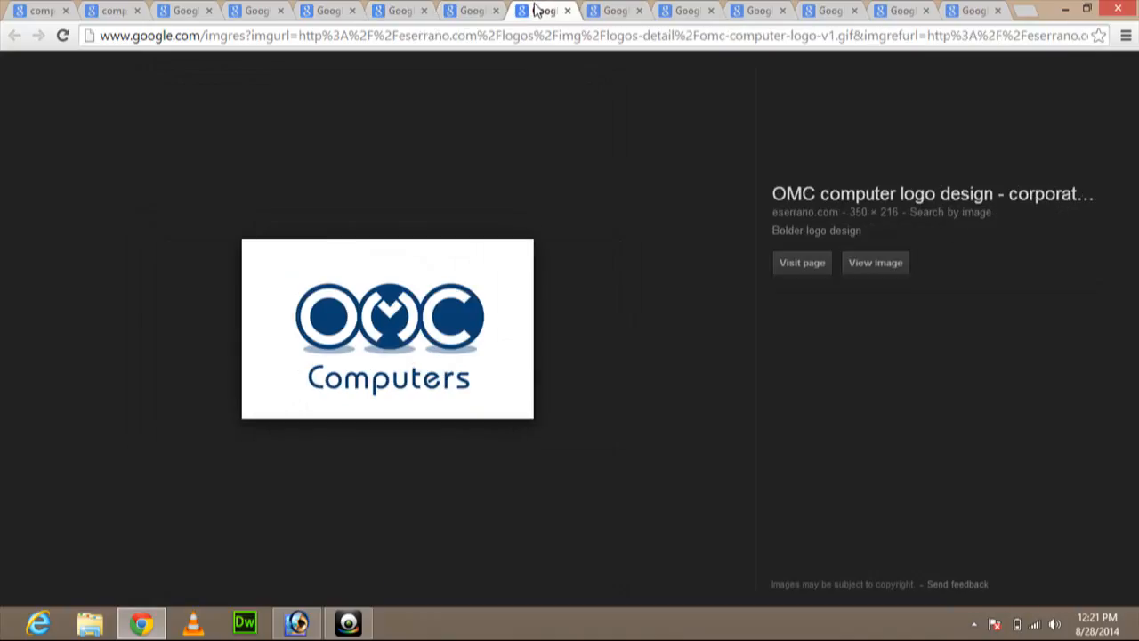
click(606, 8)
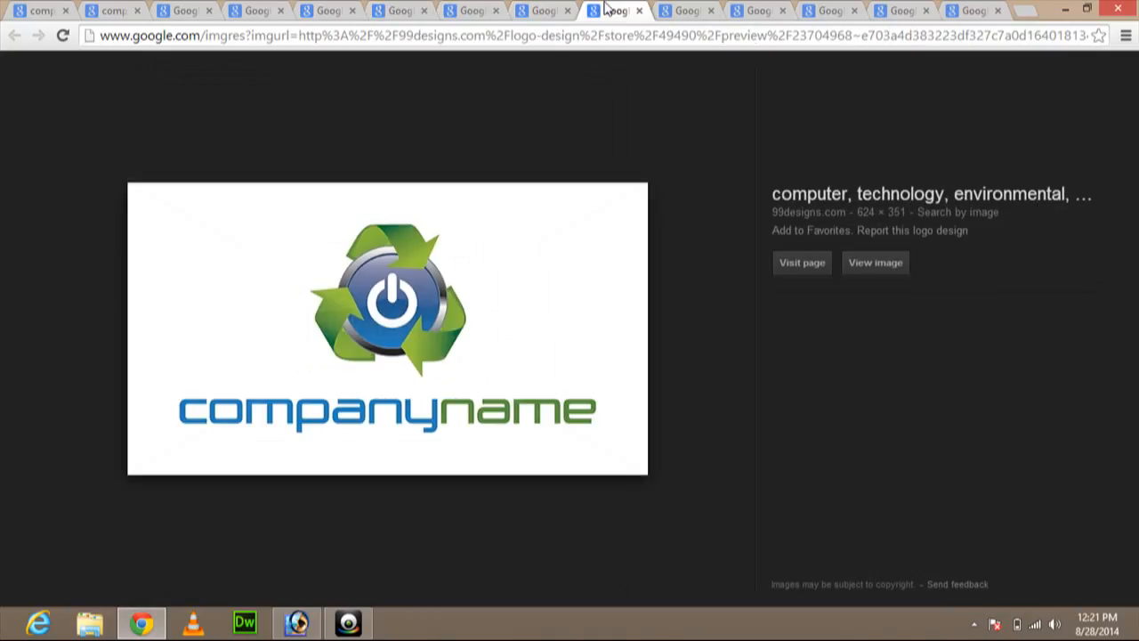
click(683, 10)
click(757, 10)
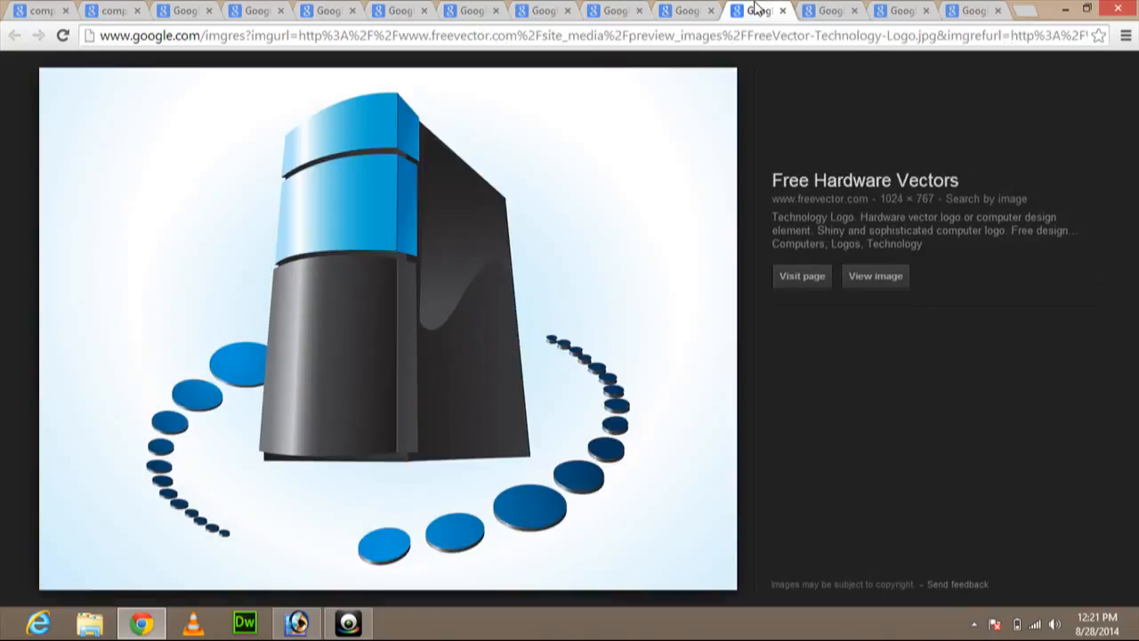
- Compare the 1U sample logo sheet with the computer tower graphic as design references
click(824, 8)
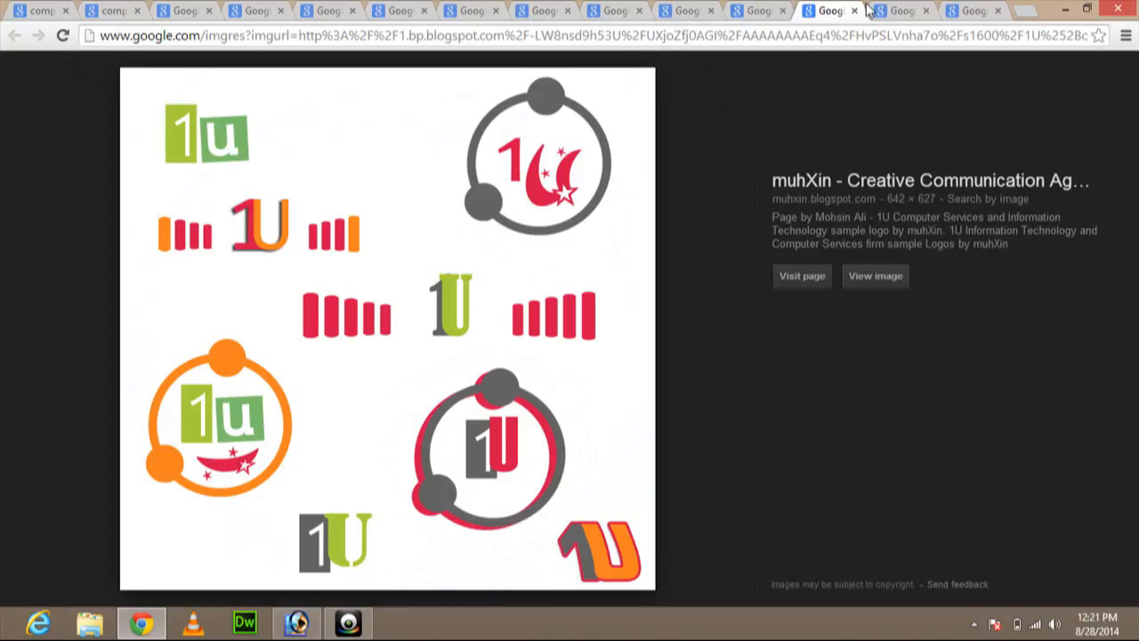
click(771, 9)
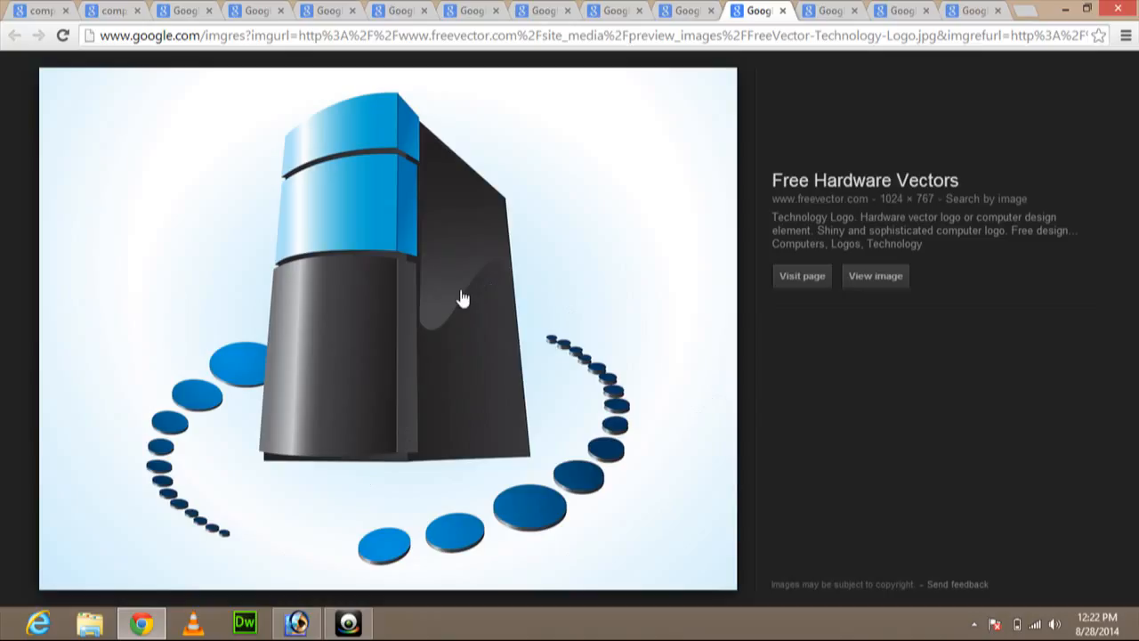
click(842, 10)
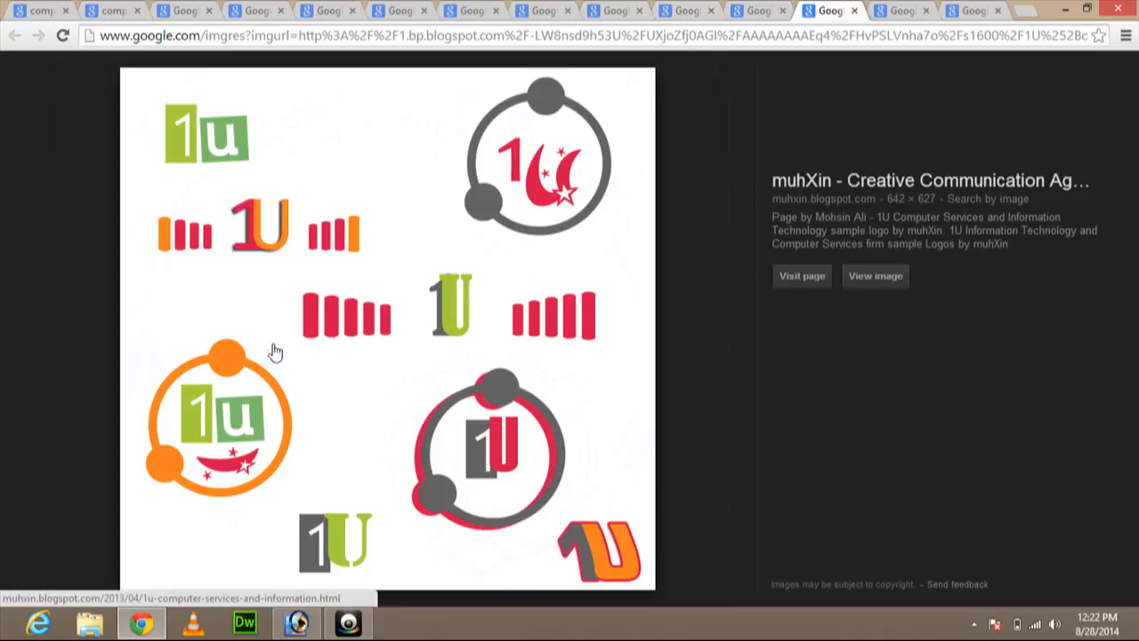
- Review the Genome Science logo and the rainbow fan of brand logos, returning to the 1U logo samples
click(901, 8)
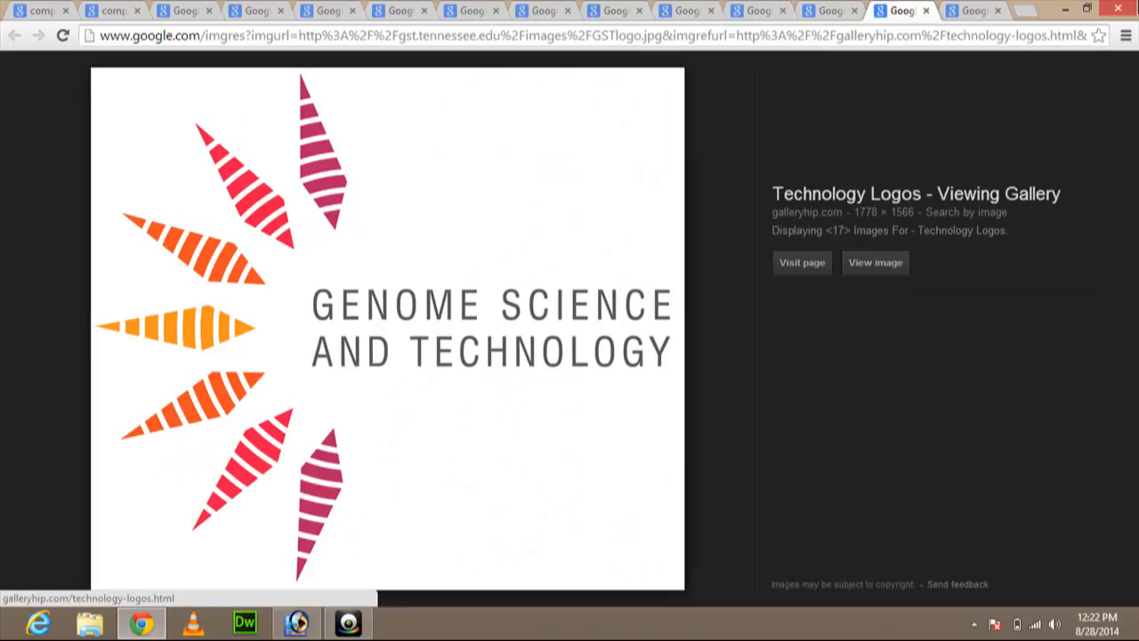
click(979, 10)
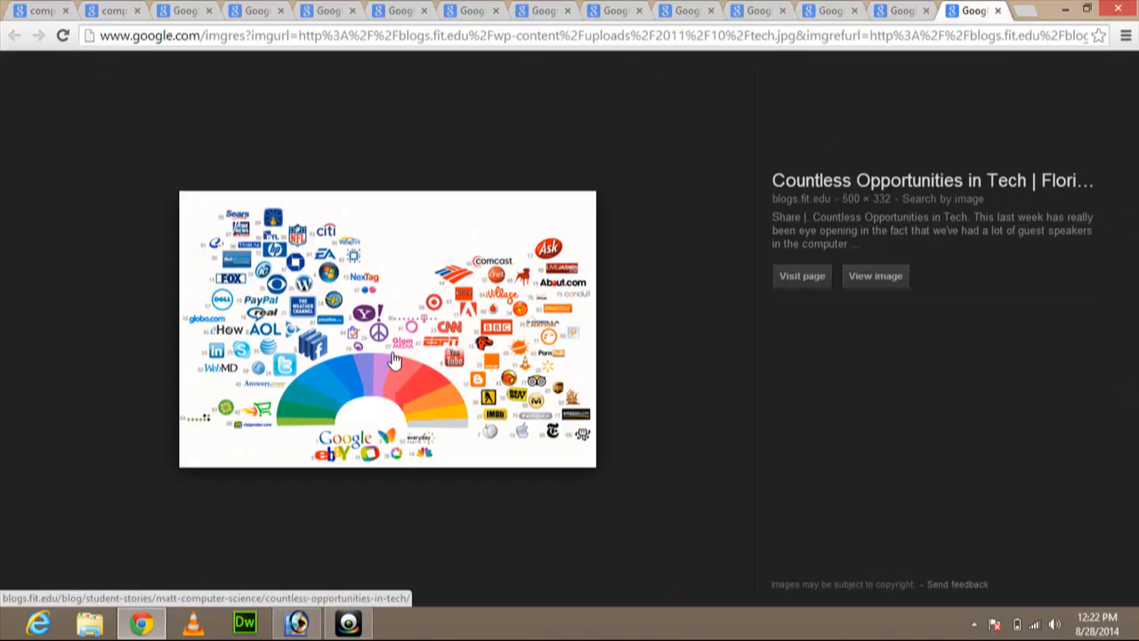
click(828, 11)
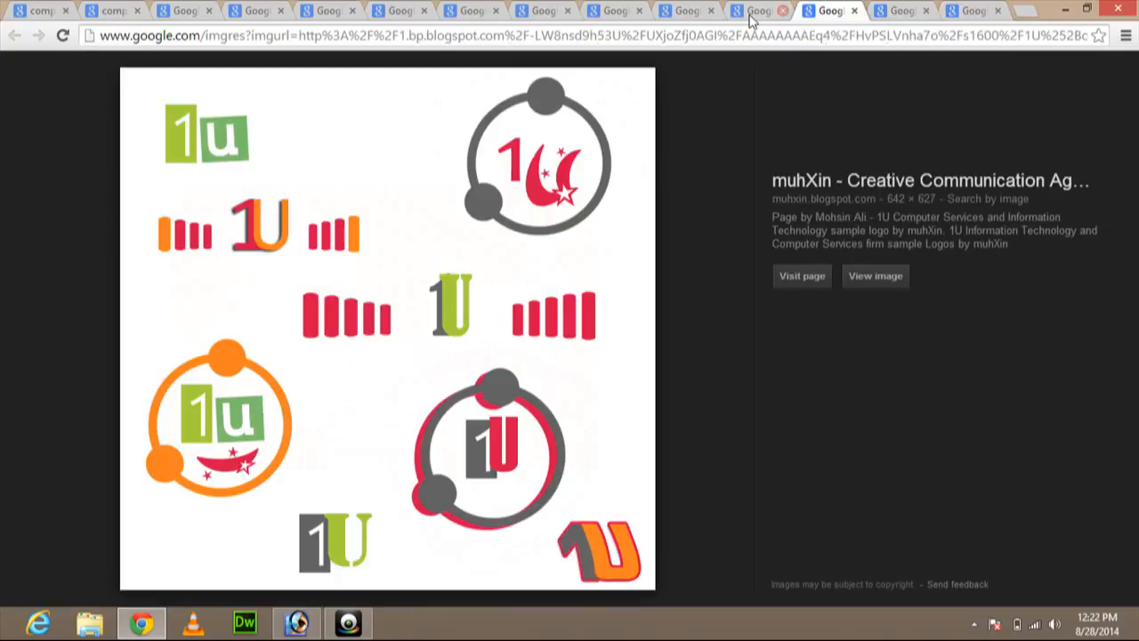
- Save the blue-and-black computer tower image to the Desktop as FreeVector-Technology-Logo.jpg
click(752, 18)
right_click(273, 387)
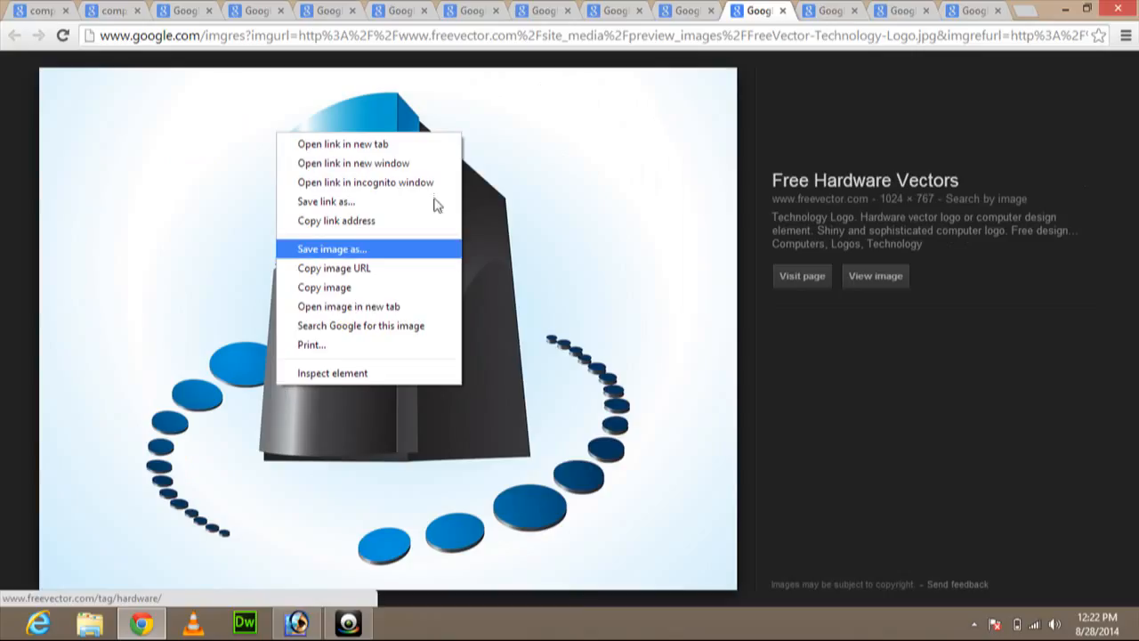
click(412, 250)
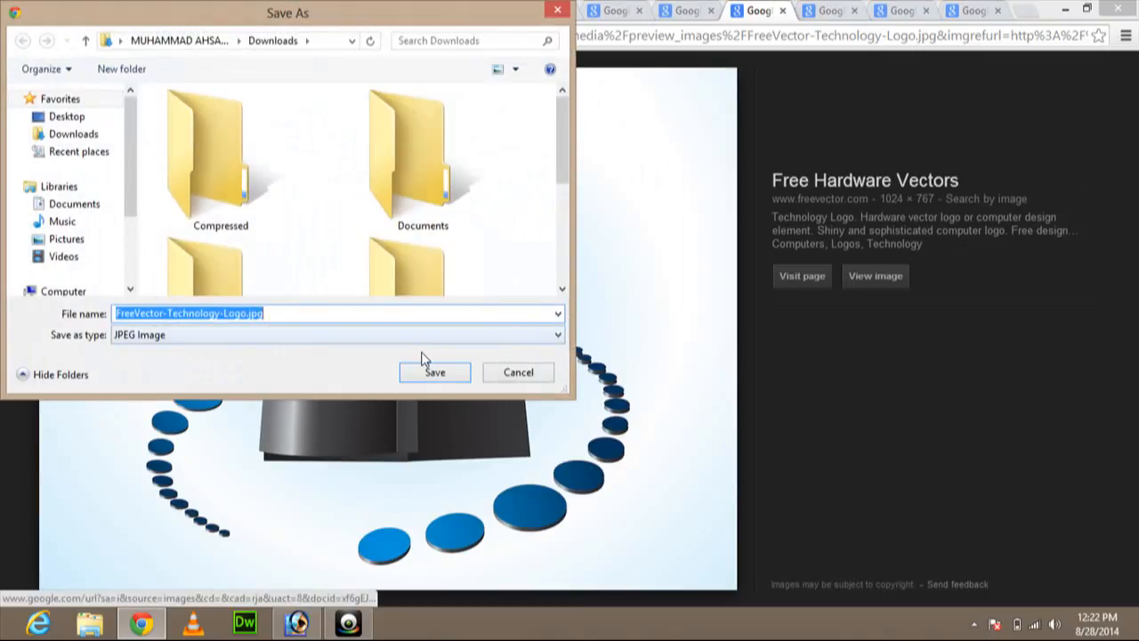
click(61, 117)
click(436, 372)
- Switch from the browser to the desktop and open the saved FreeVector-Technology-Logo.jpg in Photoshop
click(1087, 8)
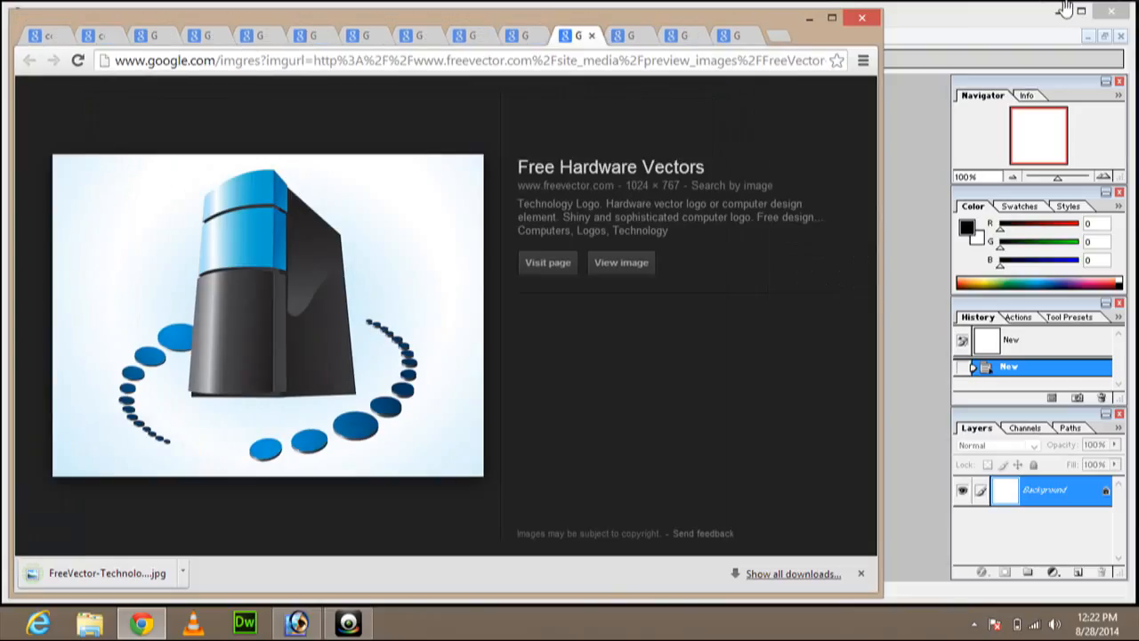
click(835, 14)
click(1059, 11)
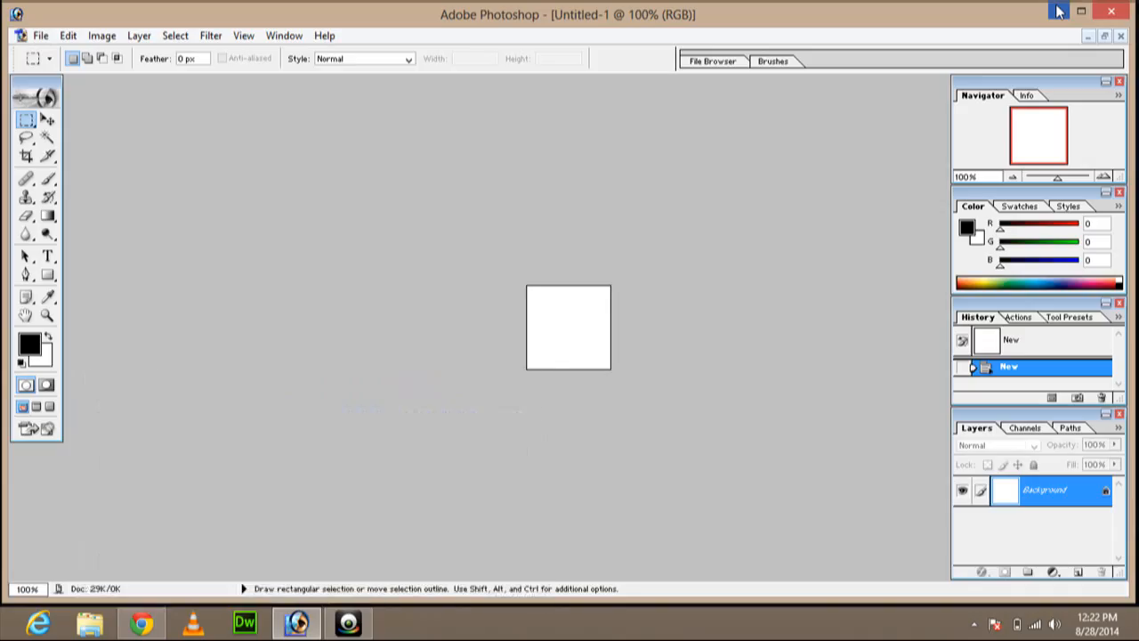
click(1059, 11)
drag(104, 381, 360, 498)
click(627, 411)
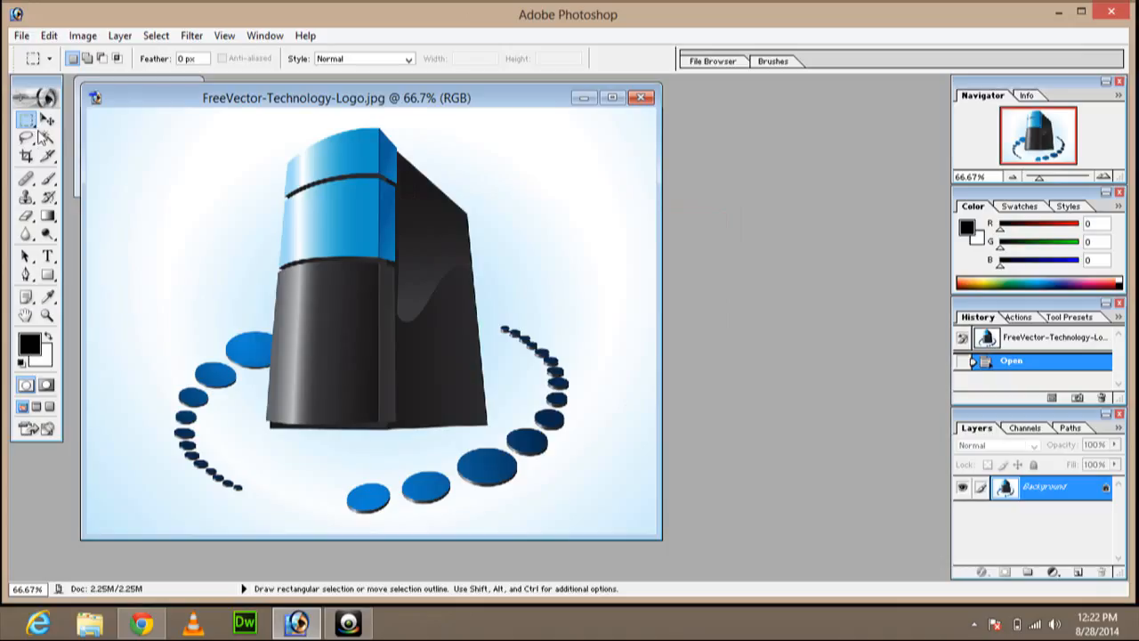
- Try a crop frame around the lower-right part of the image with the arc of blue dots, and discard the crop
click(26, 156)
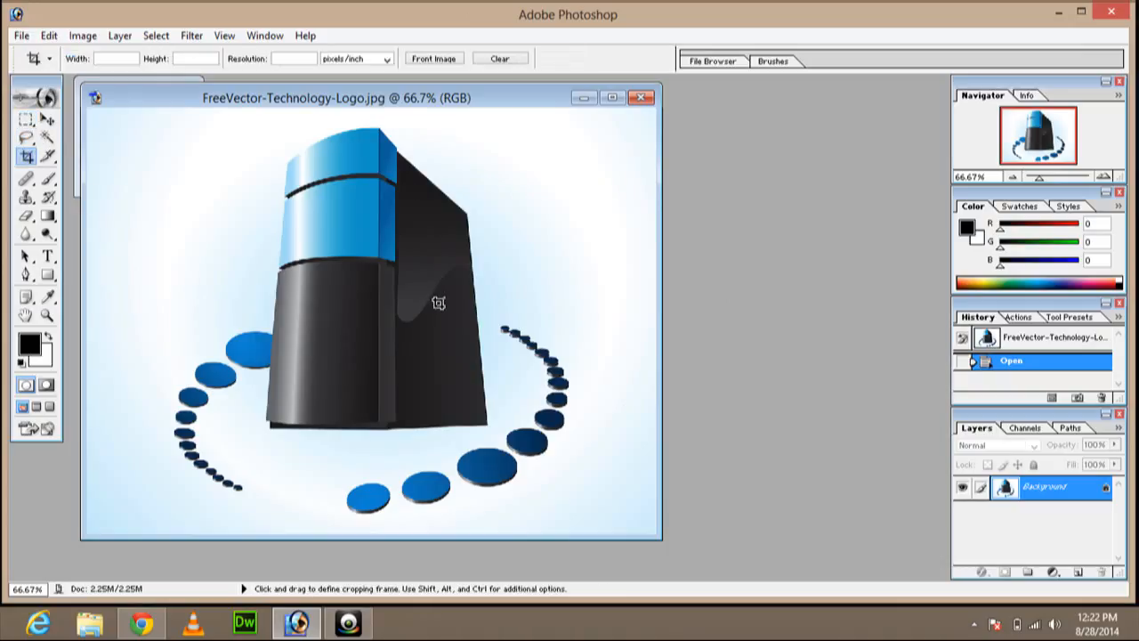
mouse_move(639, 534)
mouse_down()
mouse_move(628, 534)
mouse_move(643, 534)
mouse_up()
mouse_move(495, 421)
mouse_down()
mouse_move(333, 434)
mouse_move(374, 445)
mouse_move(339, 447)
mouse_up()
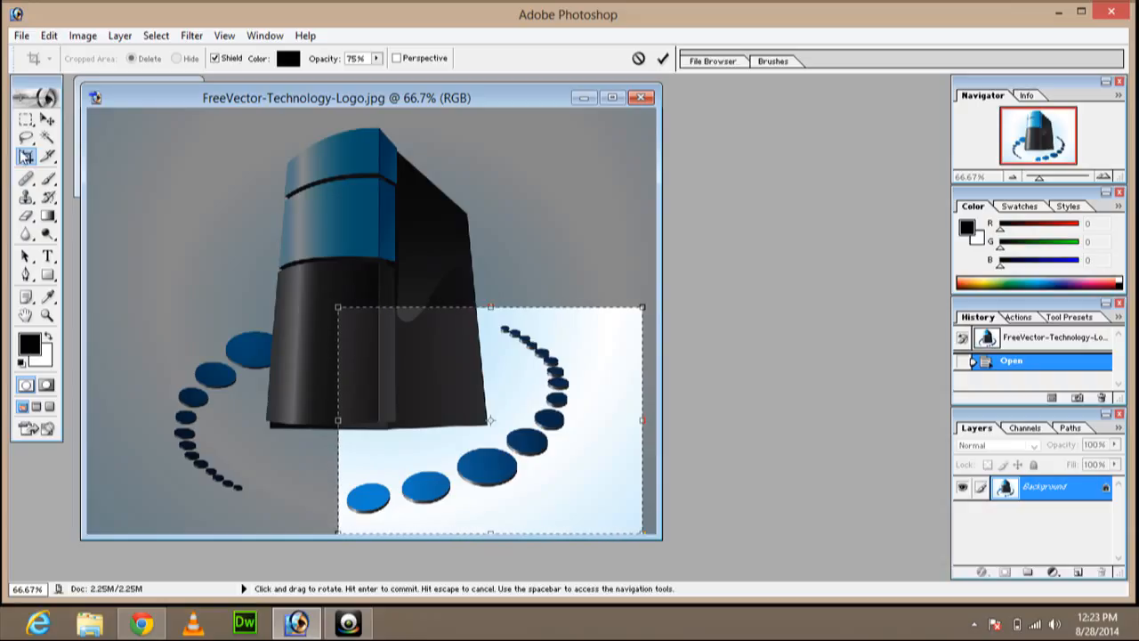
click(25, 119)
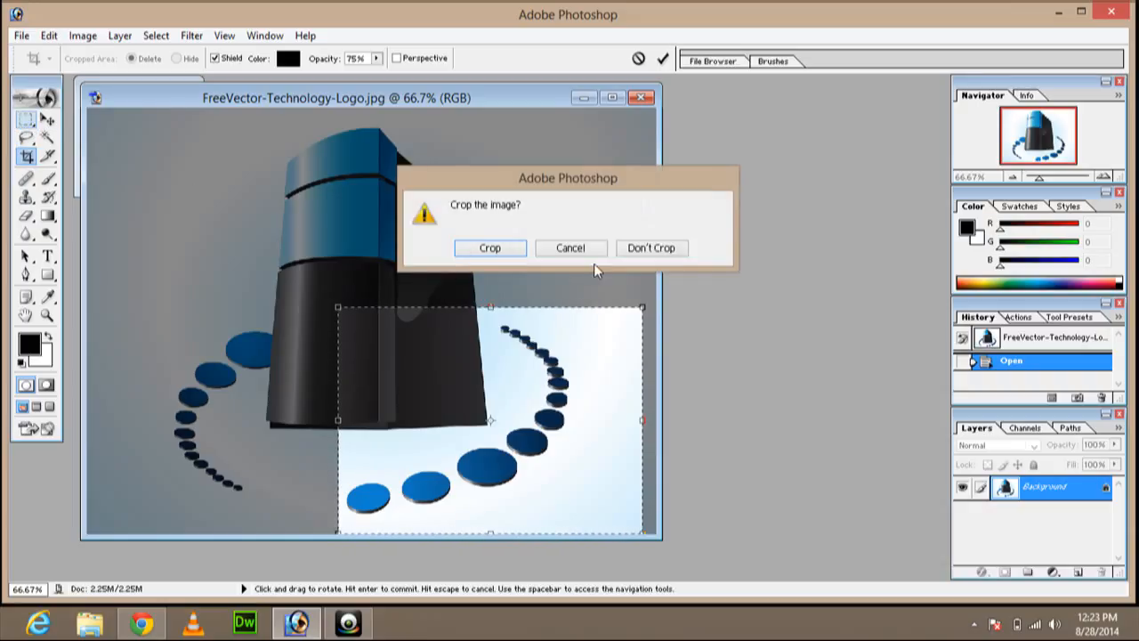
click(623, 252)
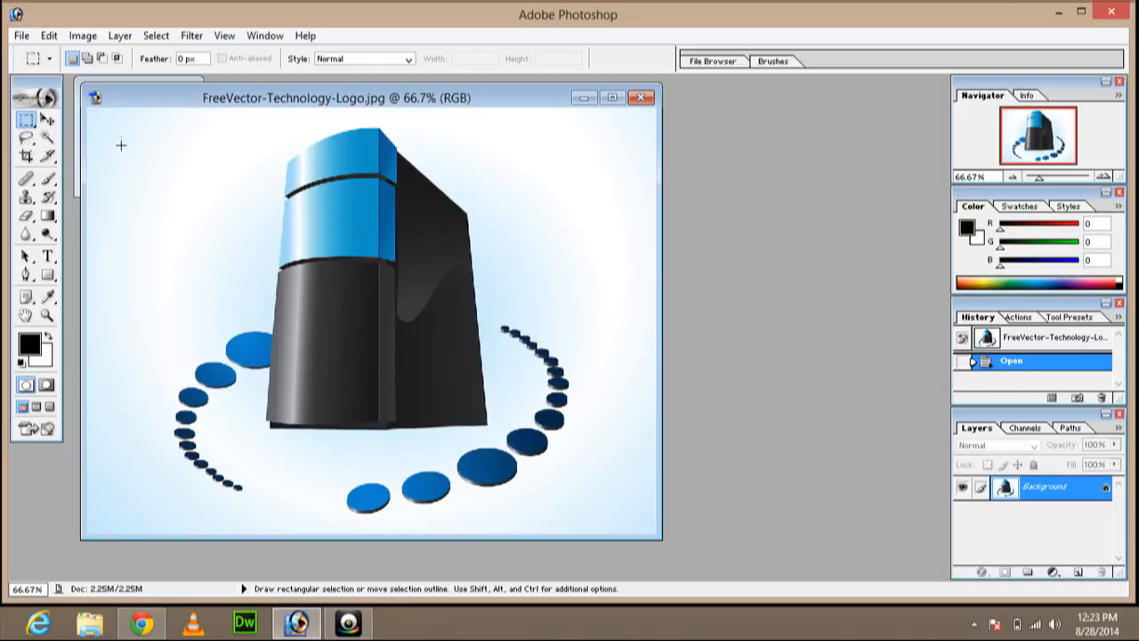
- Draw a rectangular selection over the computer tower and replace it with an elliptical selection around the tower
drag(290, 232, 613, 430)
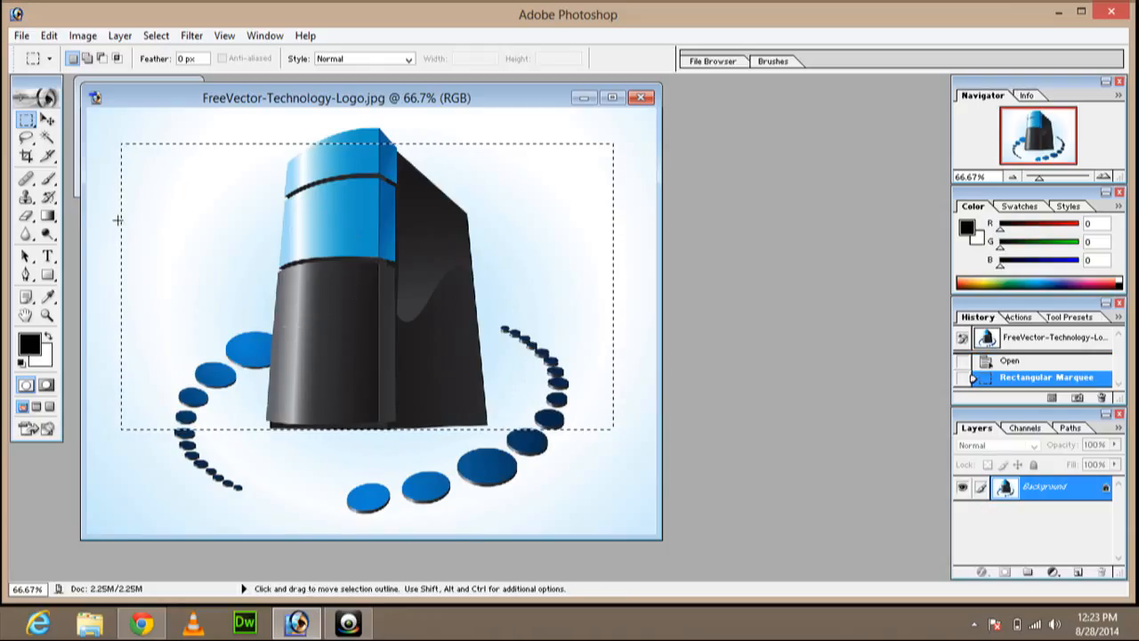
click(34, 127)
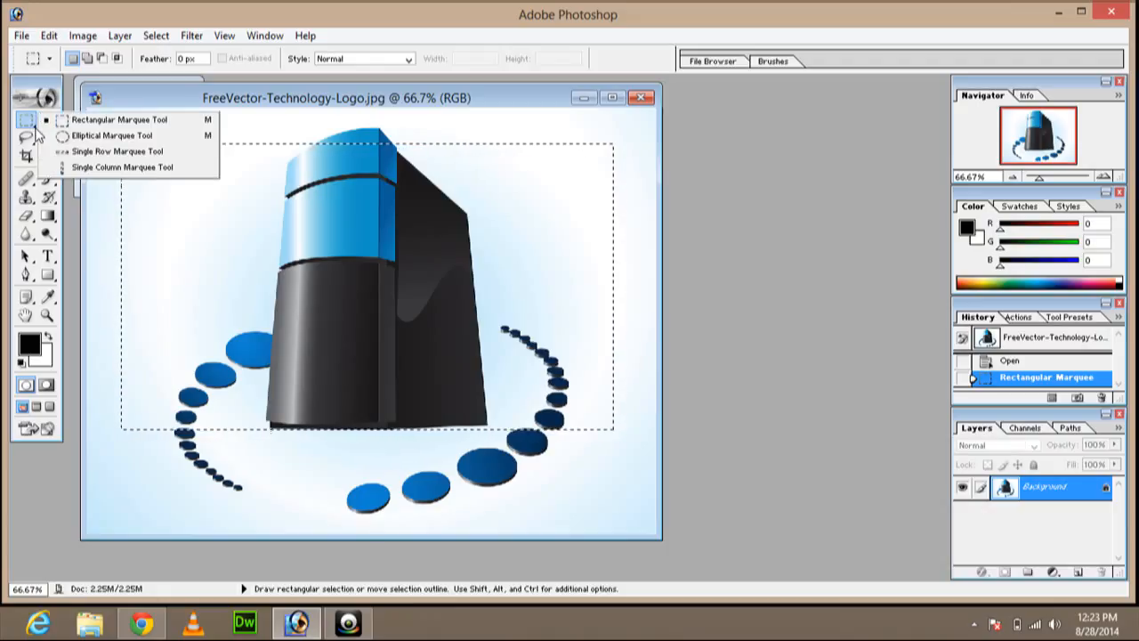
click(64, 137)
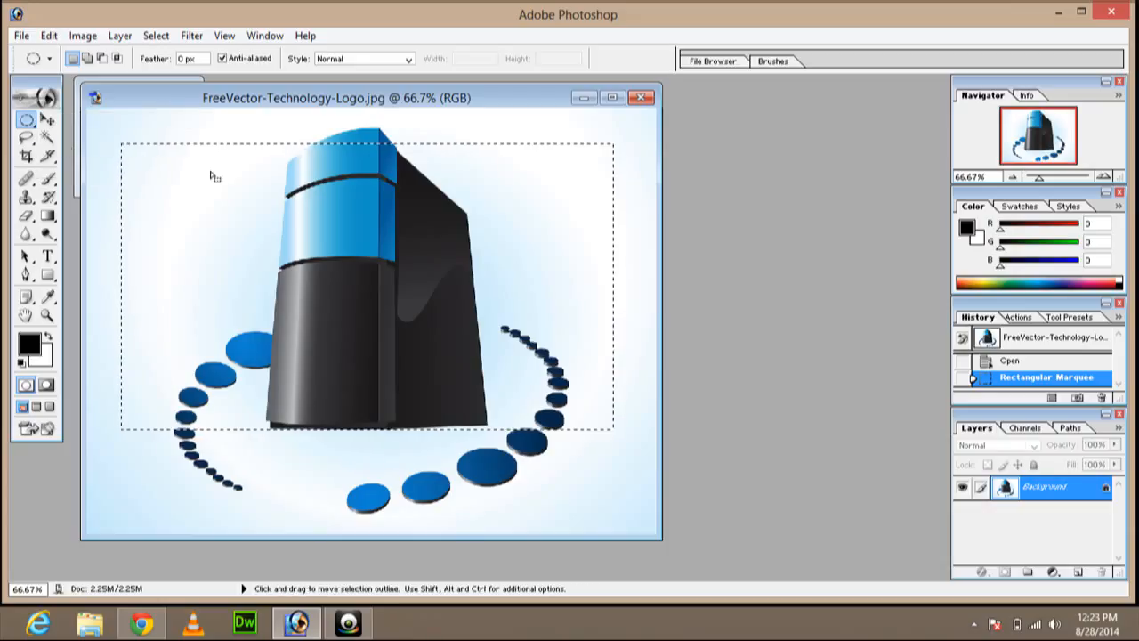
click(178, 129)
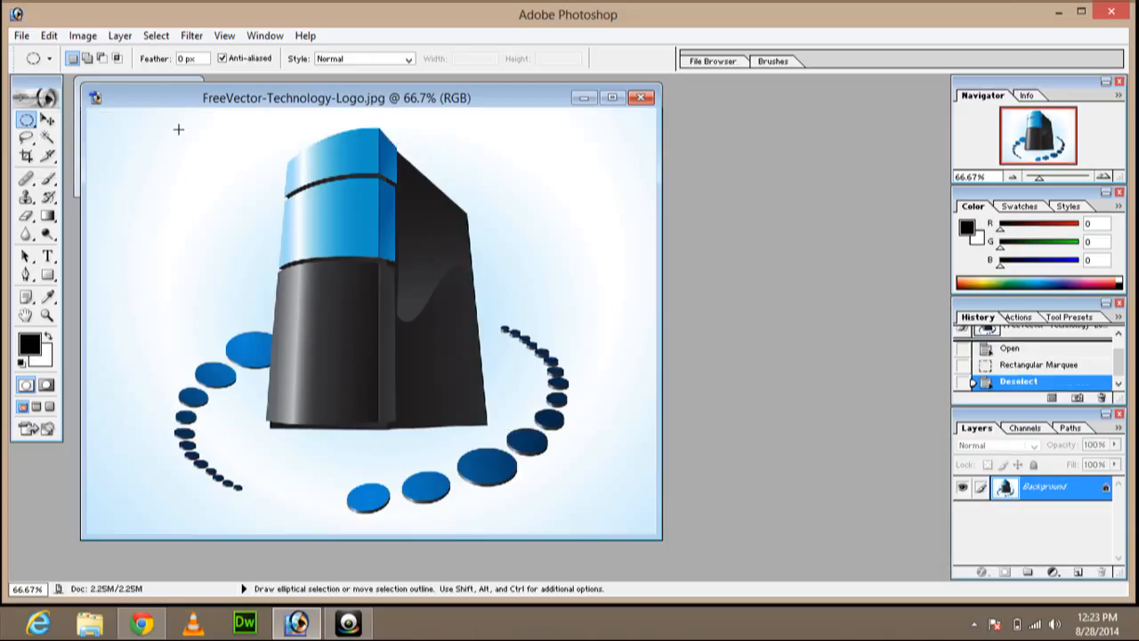
drag(317, 212, 503, 439)
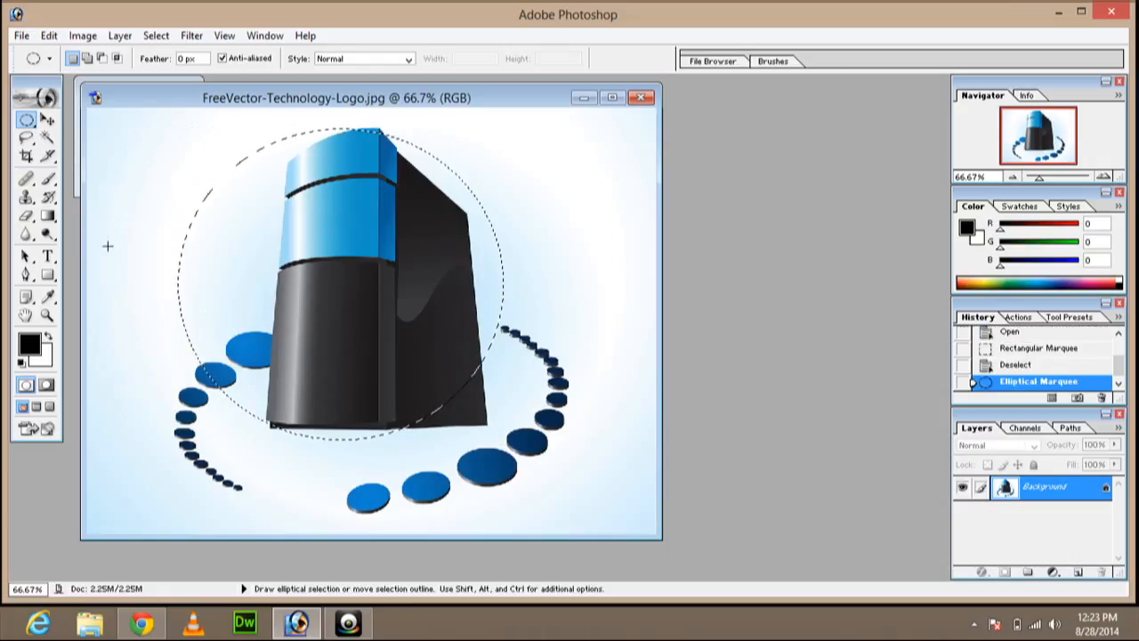
- Try moving the elliptically selected part of the tower across the image and back, and clear the selection
click(47, 120)
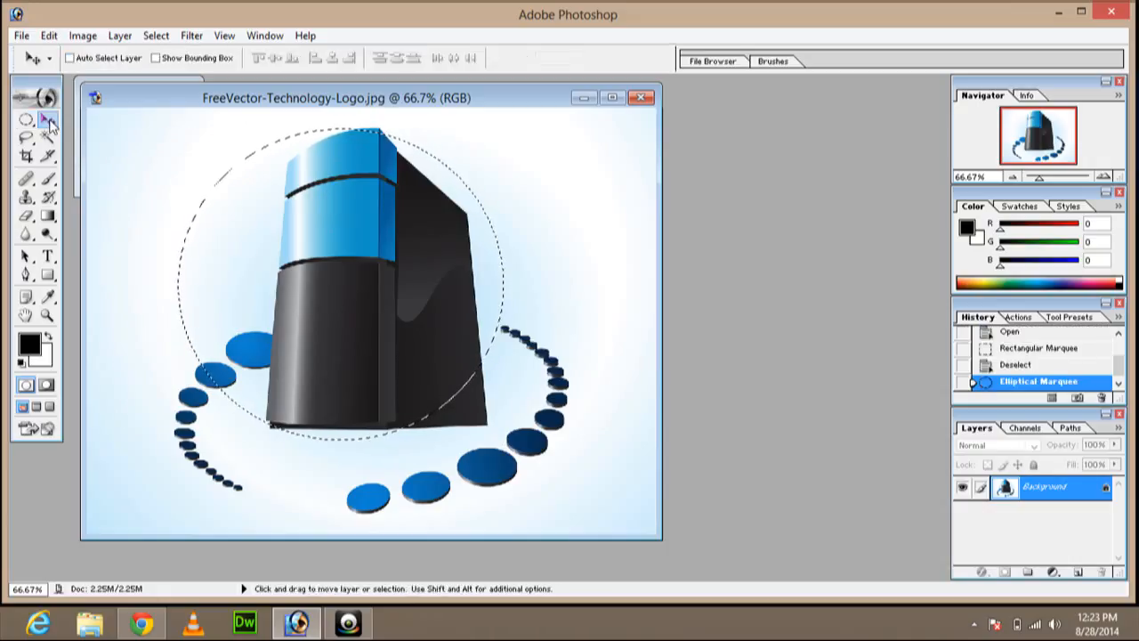
drag(317, 234, 447, 389)
drag(534, 352, 379, 220)
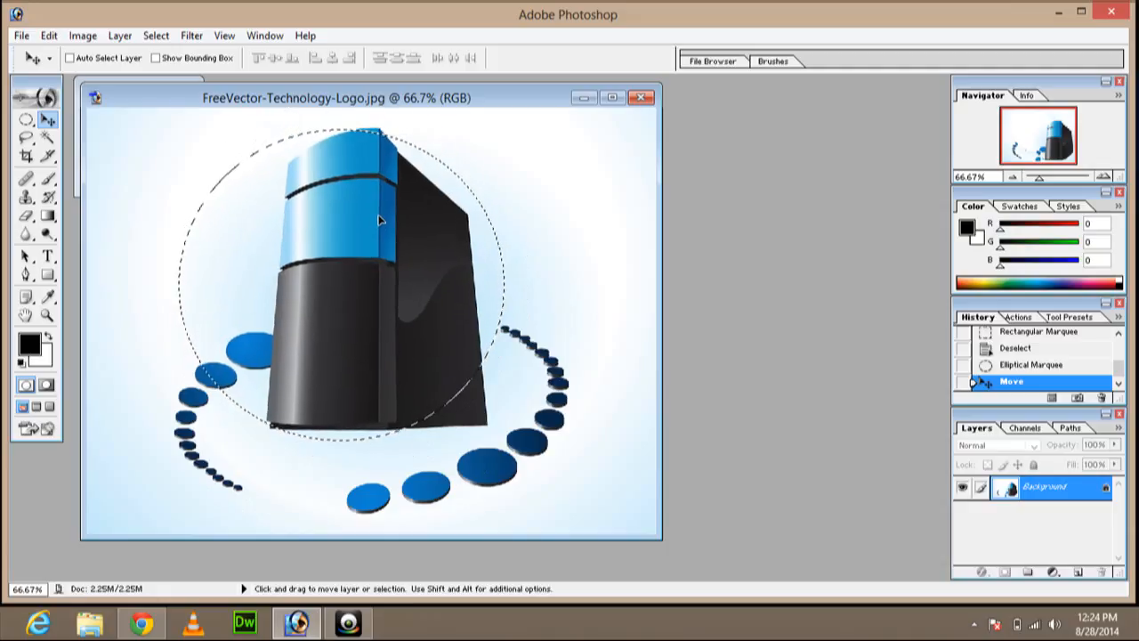
key(ctrl+z)
key(ctrl+z)
key(ctrl+z)
key(ctrl+z)
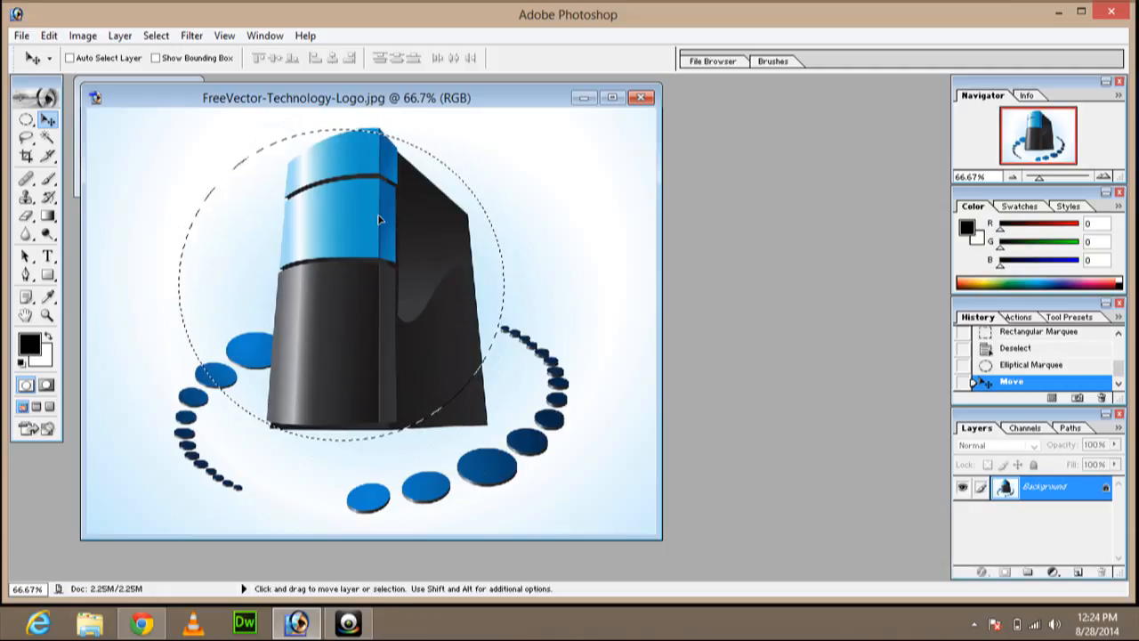
click(25, 137)
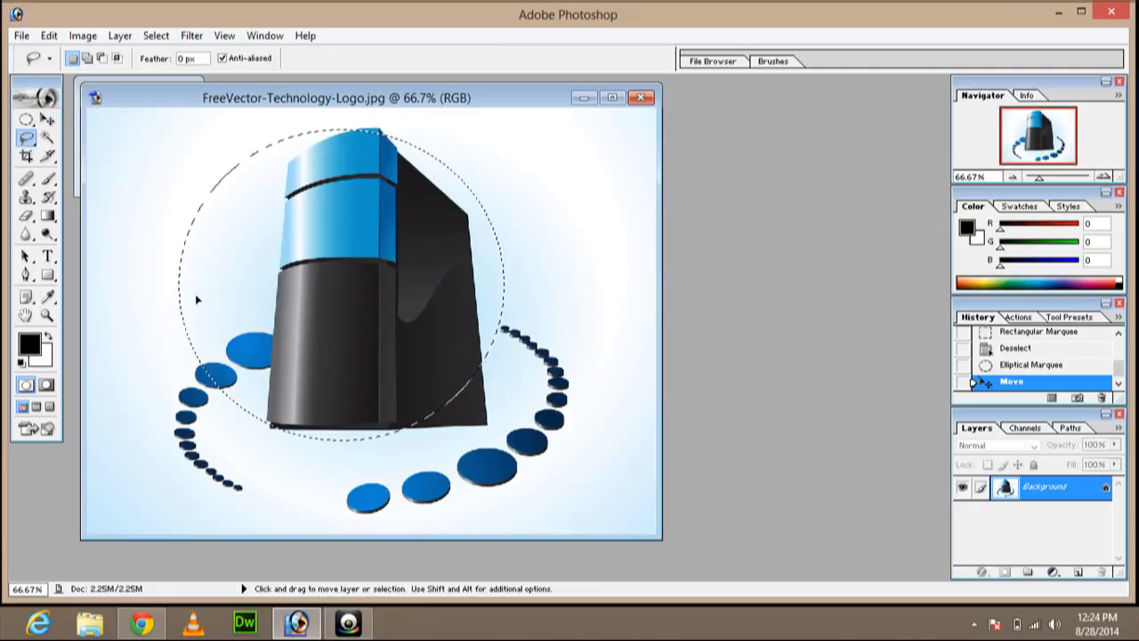
click(25, 119)
click(193, 201)
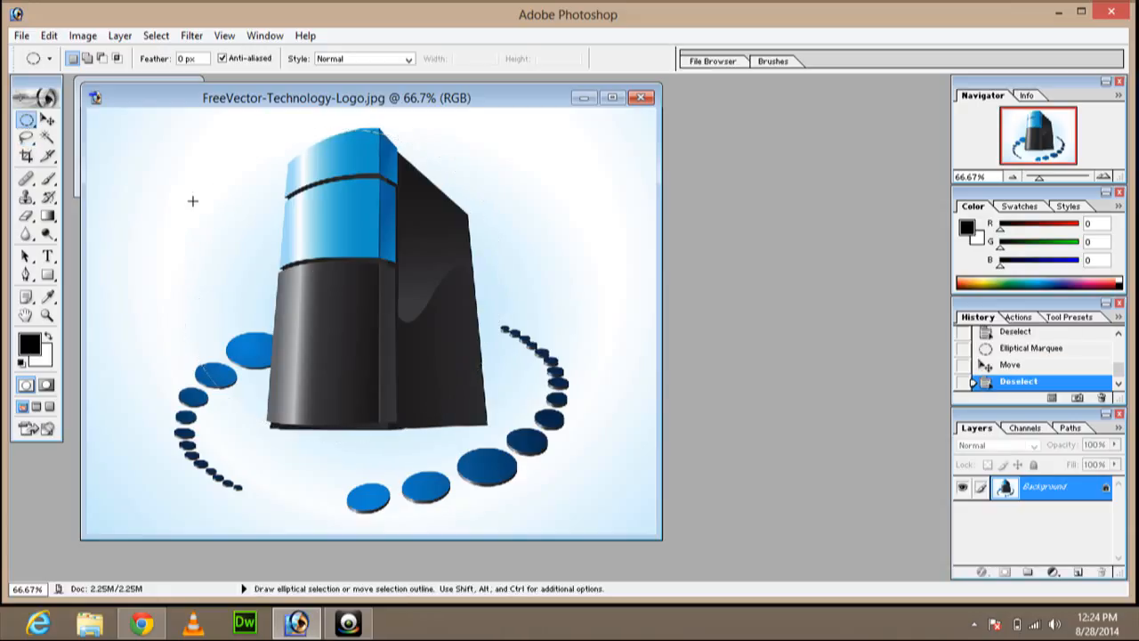
- Draw a freehand Lasso selection beside the tower's lower-left edge and clear it
click(27, 138)
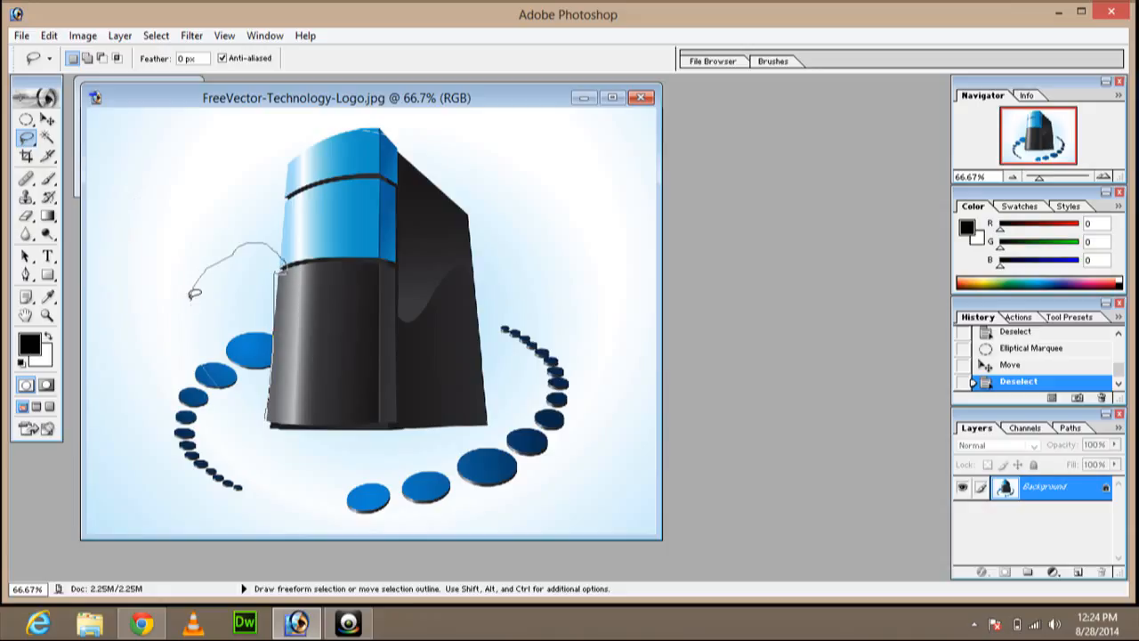
mouse_move(199, 373)
mouse_down()
mouse_move(157, 299)
mouse_move(145, 356)
mouse_move(234, 544)
mouse_move(291, 416)
mouse_up()
click(206, 405)
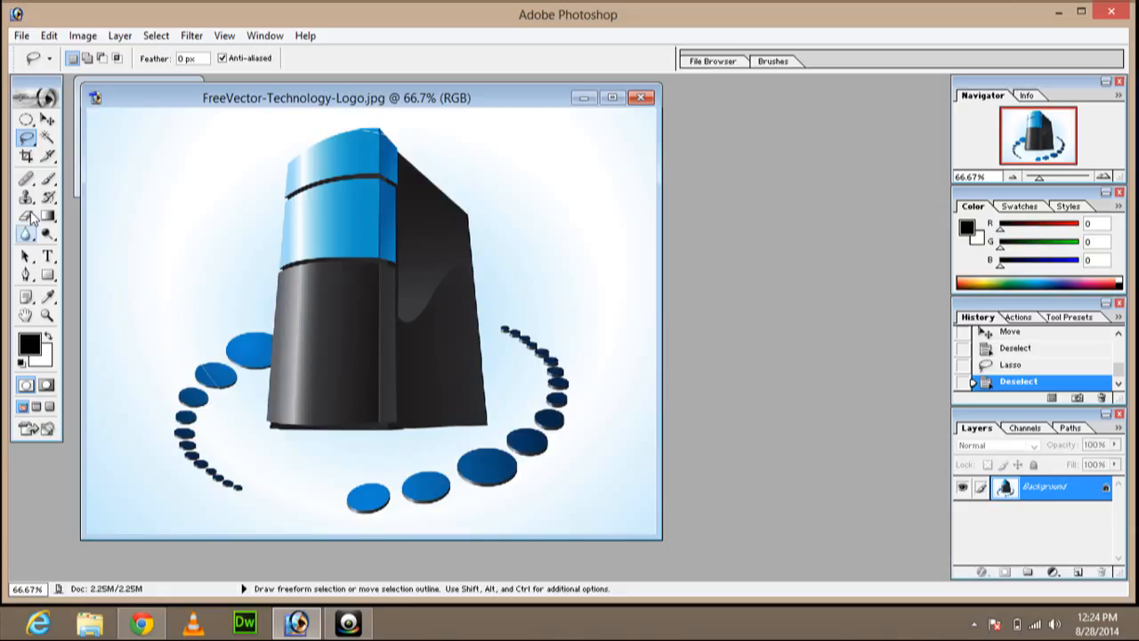
- Trace the outline of the tower's blue and black front face with the Magnetic Lasso to select it
click(28, 140)
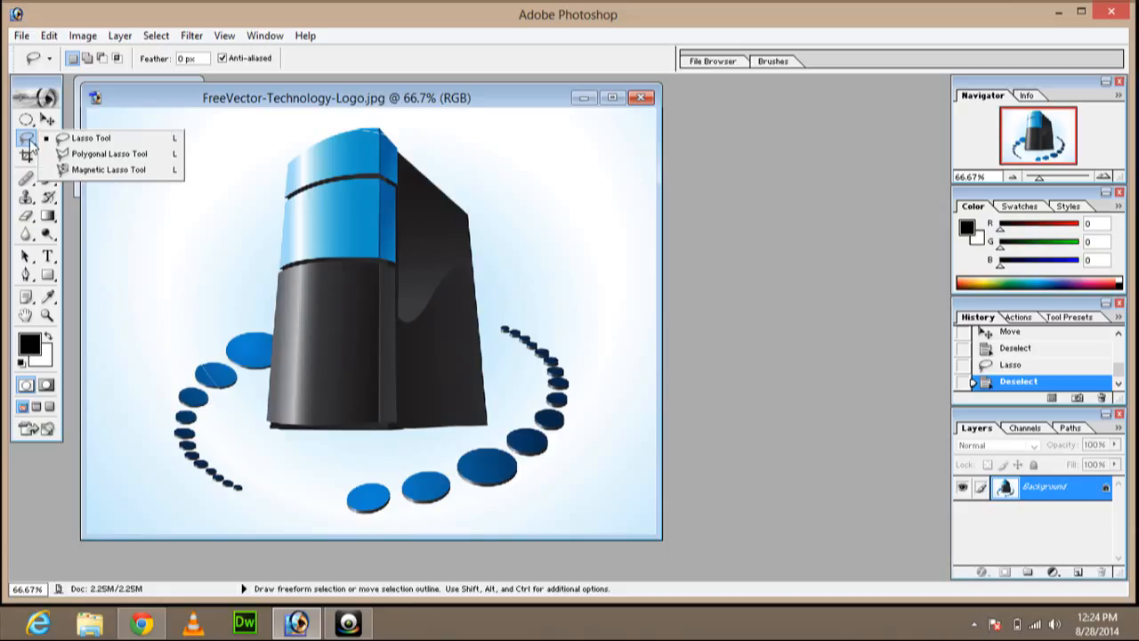
click(71, 170)
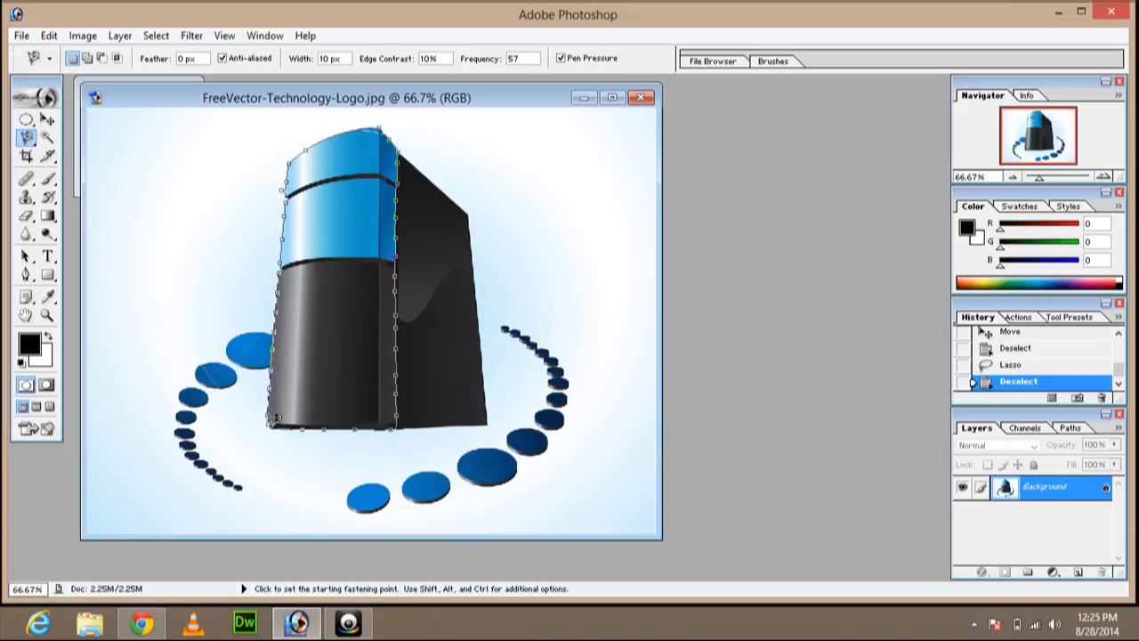
click(272, 412)
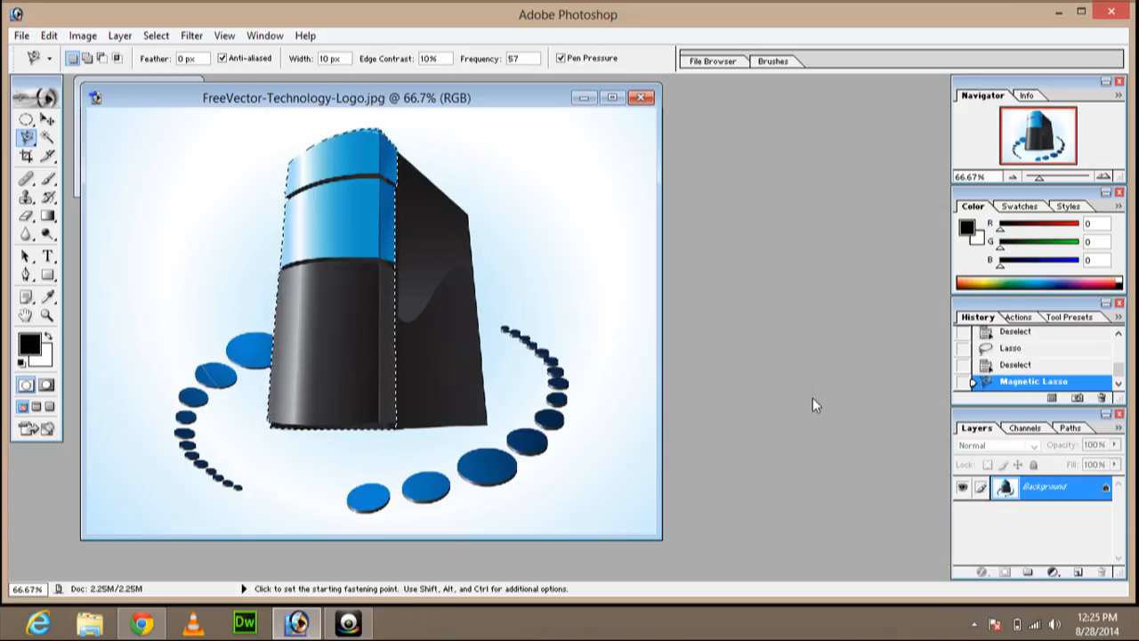
- Try moving the selected front face to the left side of the image, and undo the move
click(48, 120)
drag(334, 276, 153, 267)
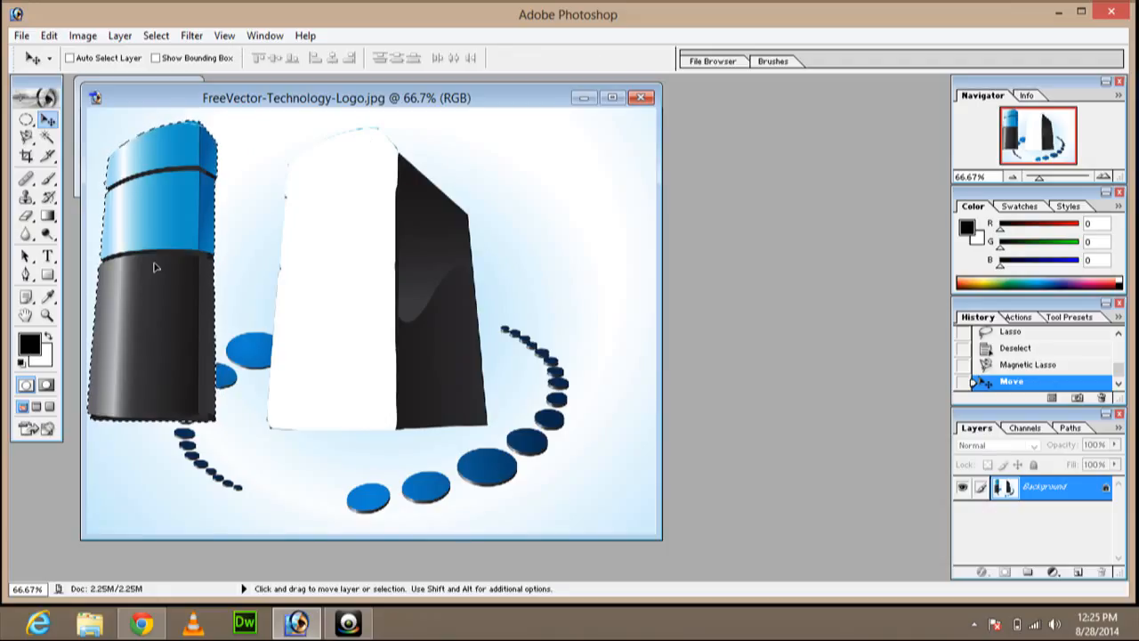
key(ctrl+z)
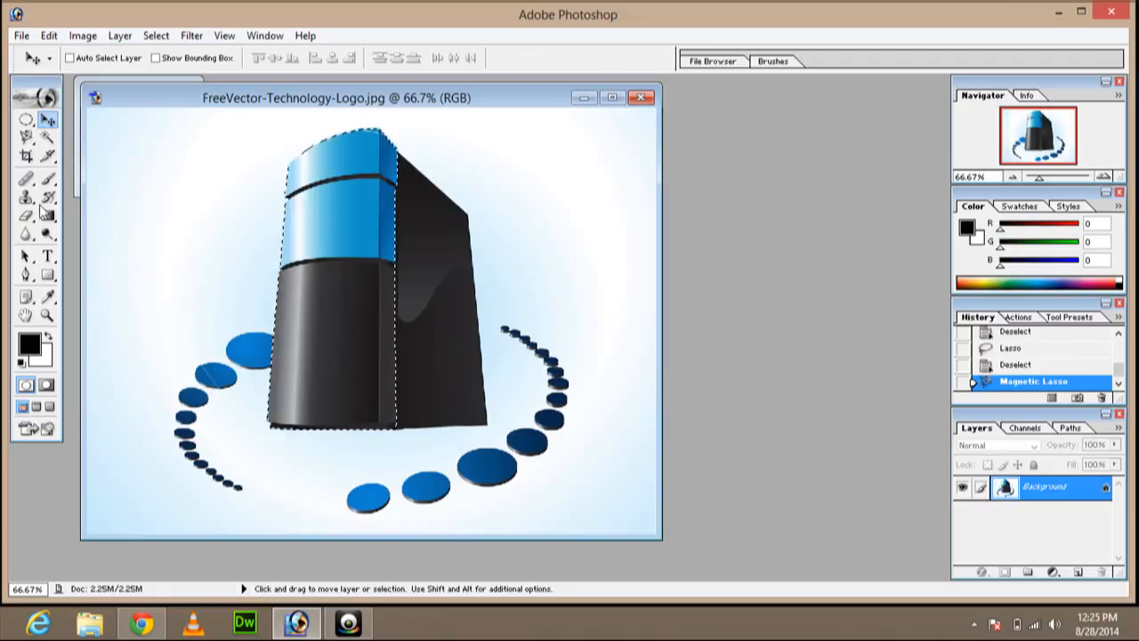
- Select the pale background around the tower with the Magic Wand and convert the locked Background into an editable layer
click(47, 137)
click(340, 299)
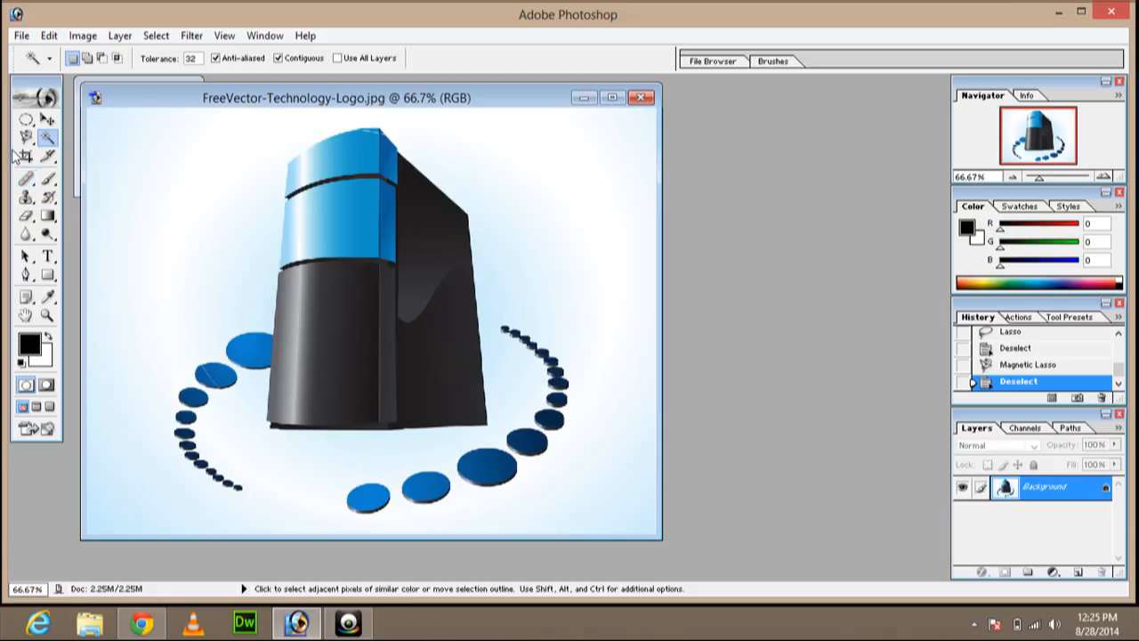
click(126, 221)
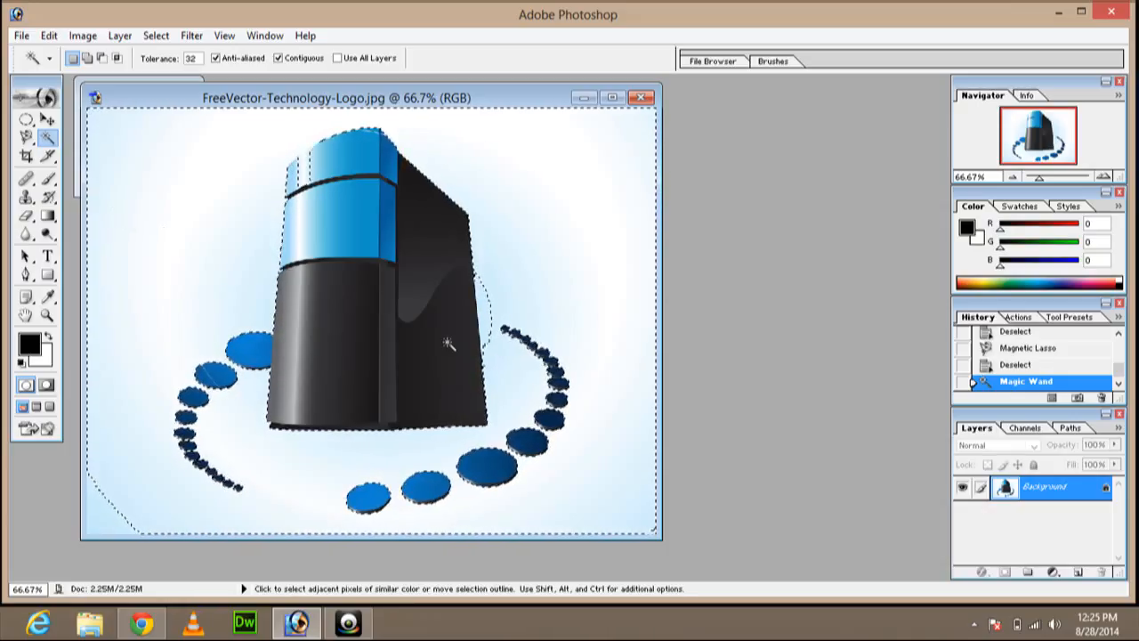
double_click(1058, 491)
click(697, 292)
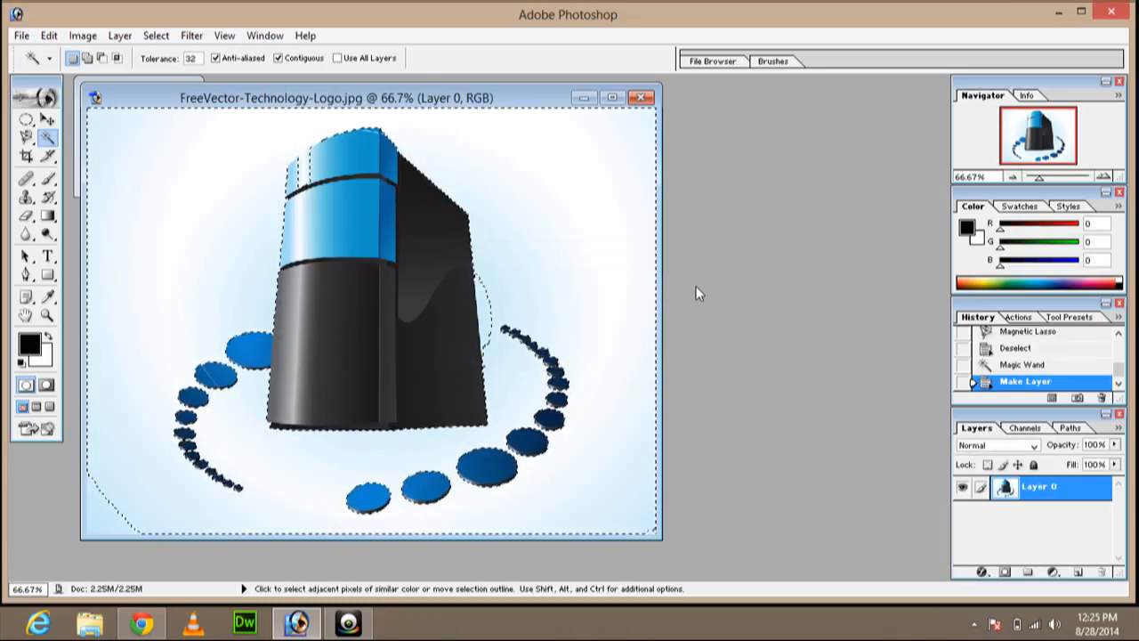
- Try deleting the selected pale background, undo the deletion and clear the selection
key(Delete)
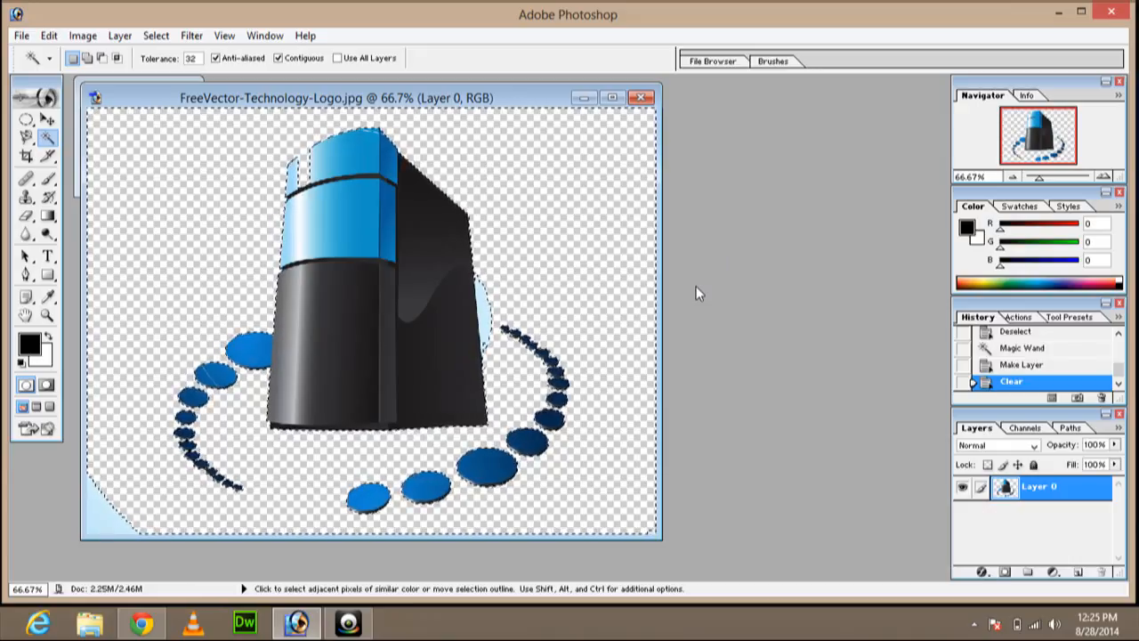
key(ctrl+z)
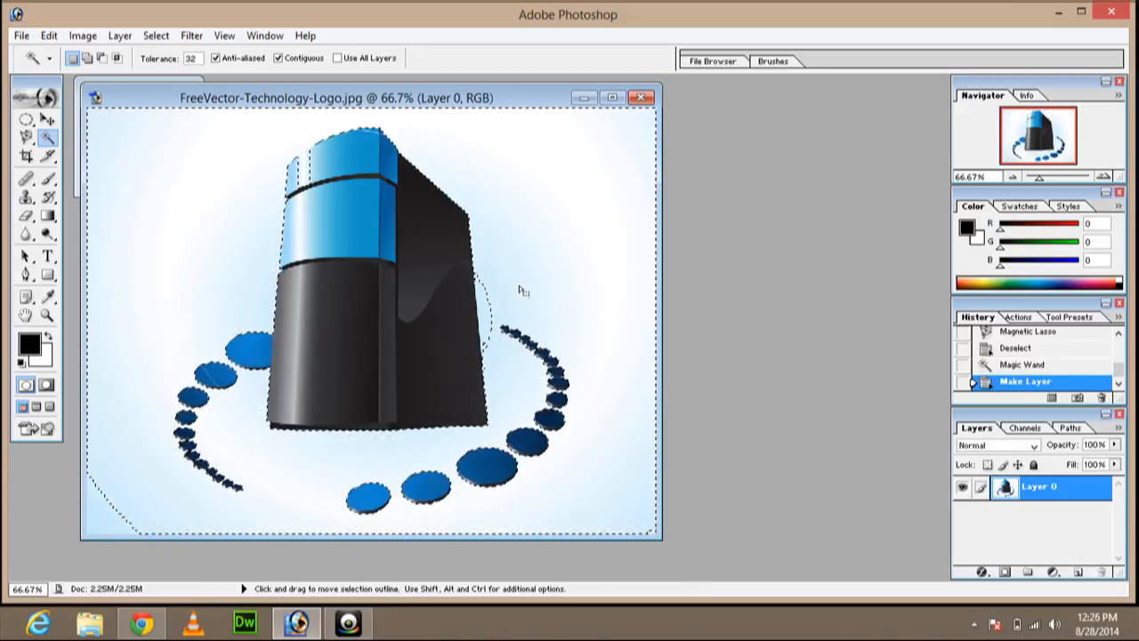
key(ctrl+d)
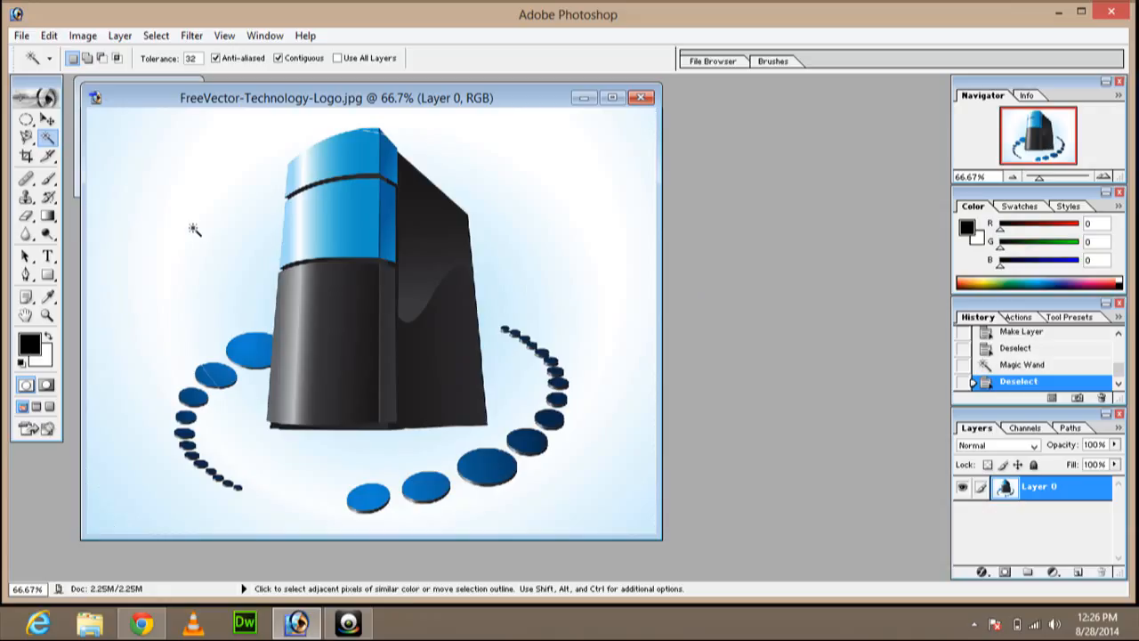
- Select the pale background around the tower with the Magic Wand again, and clear the selection
click(192, 229)
key(ctrl+d)
click(133, 233)
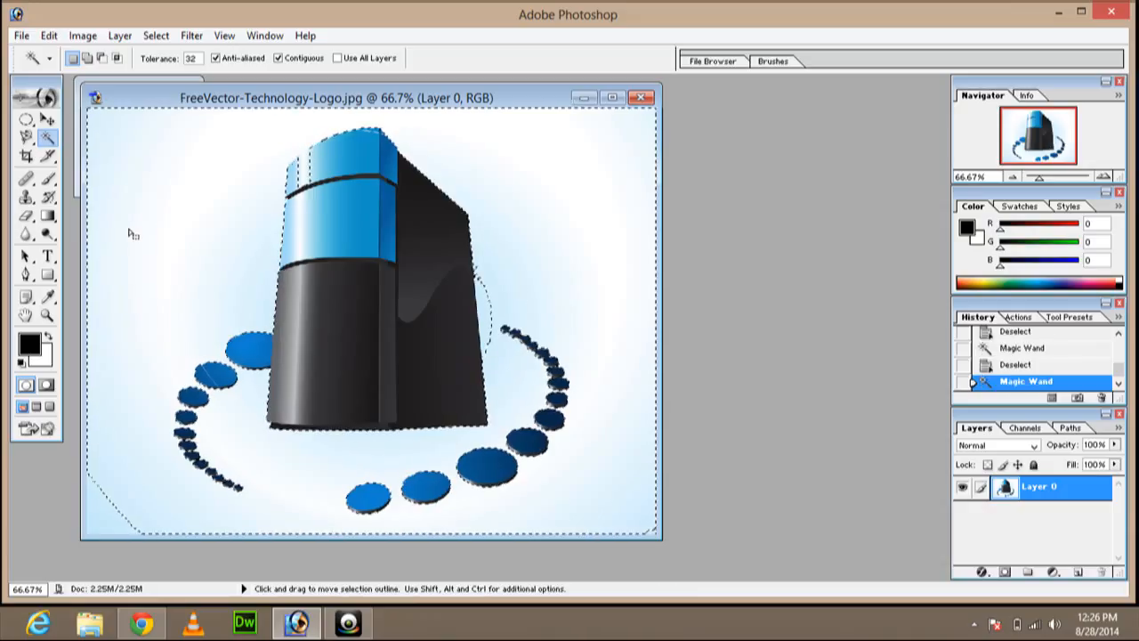
key(ctrl+d)
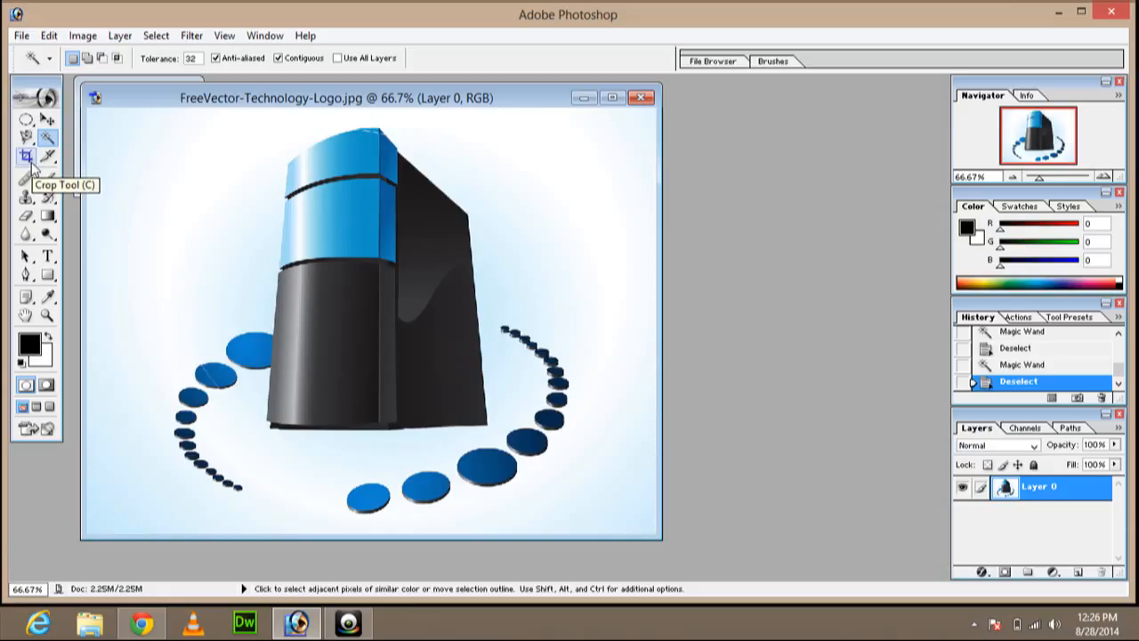
- Try cropping the image tightly around the computer tower, and undo the crop
click(30, 160)
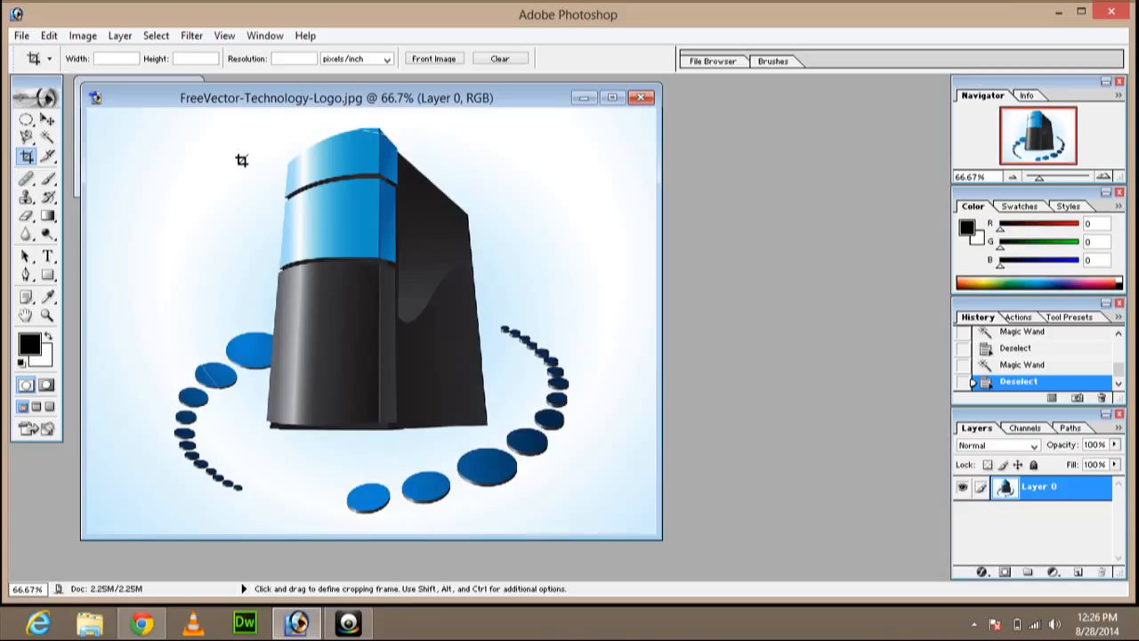
drag(242, 160, 496, 431)
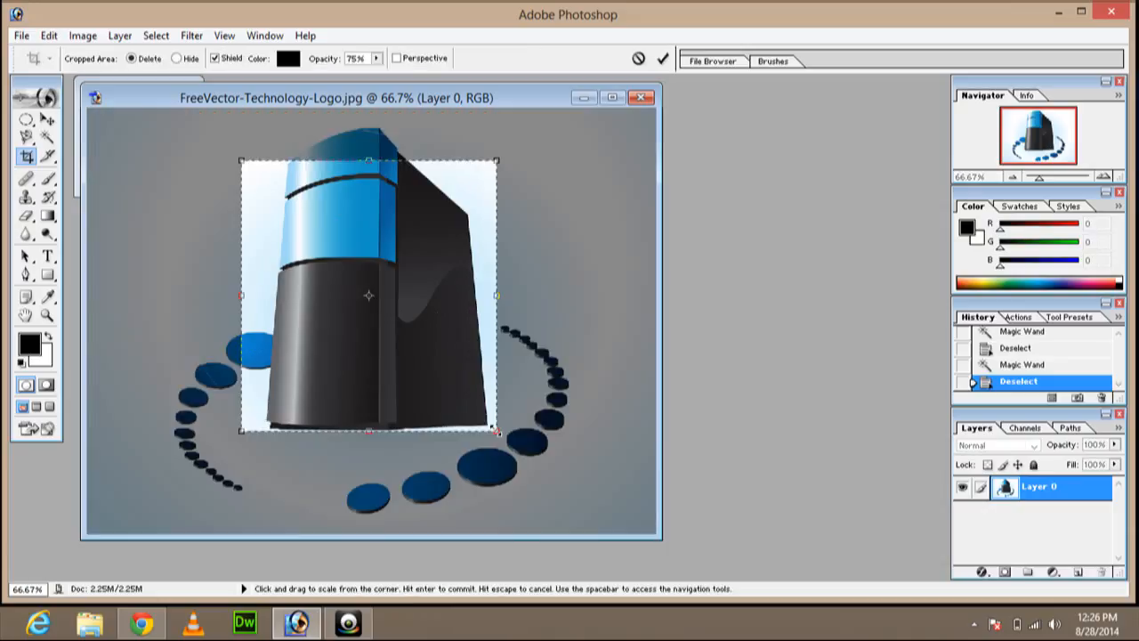
drag(368, 160, 368, 127)
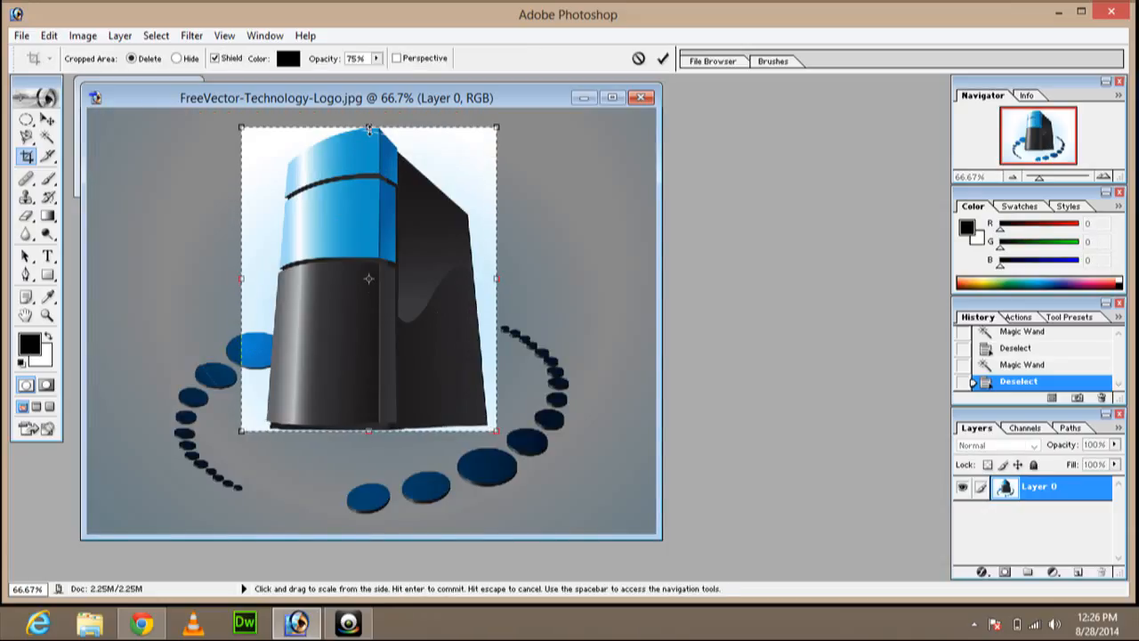
click(664, 59)
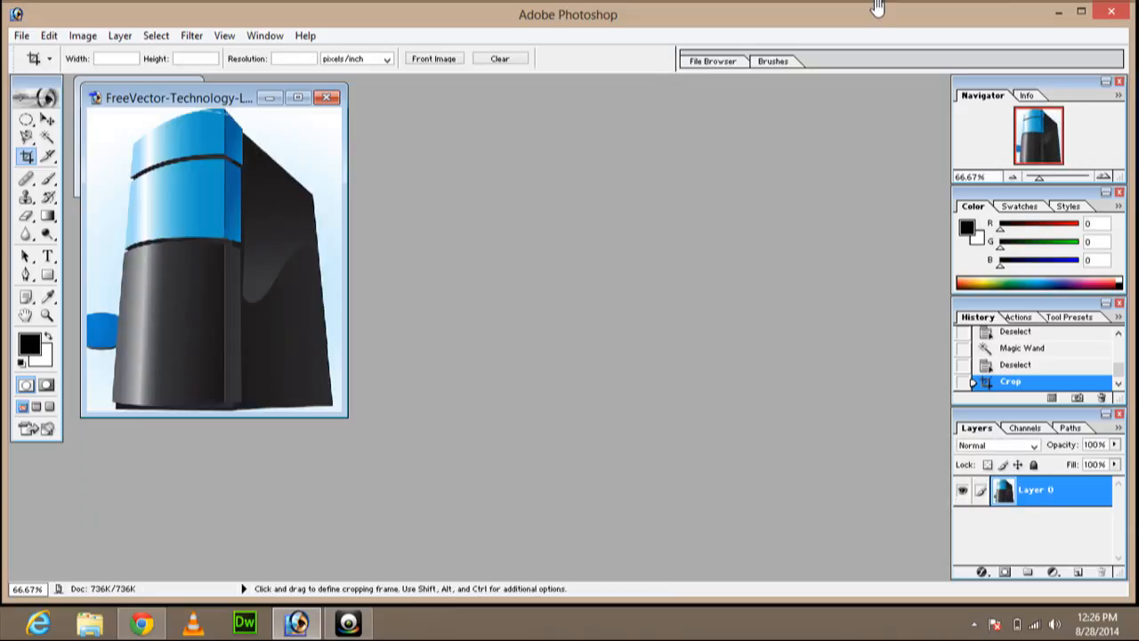
key(ctrl+z)
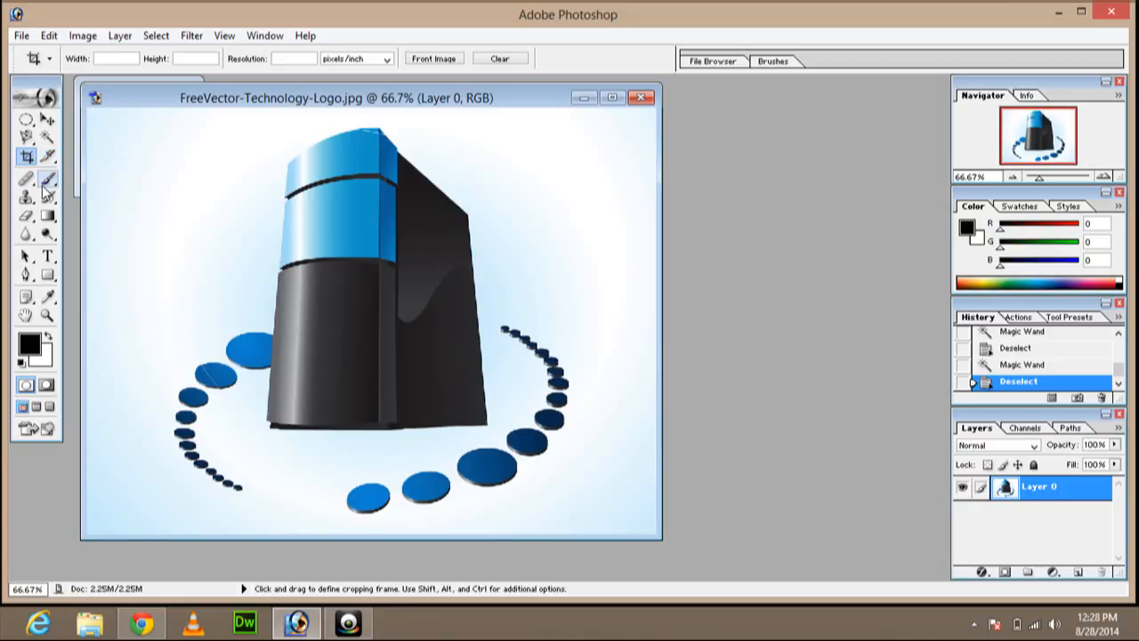
- Try repairing the pale background beside the tower with the Healing Brush without defining a source point
click(33, 184)
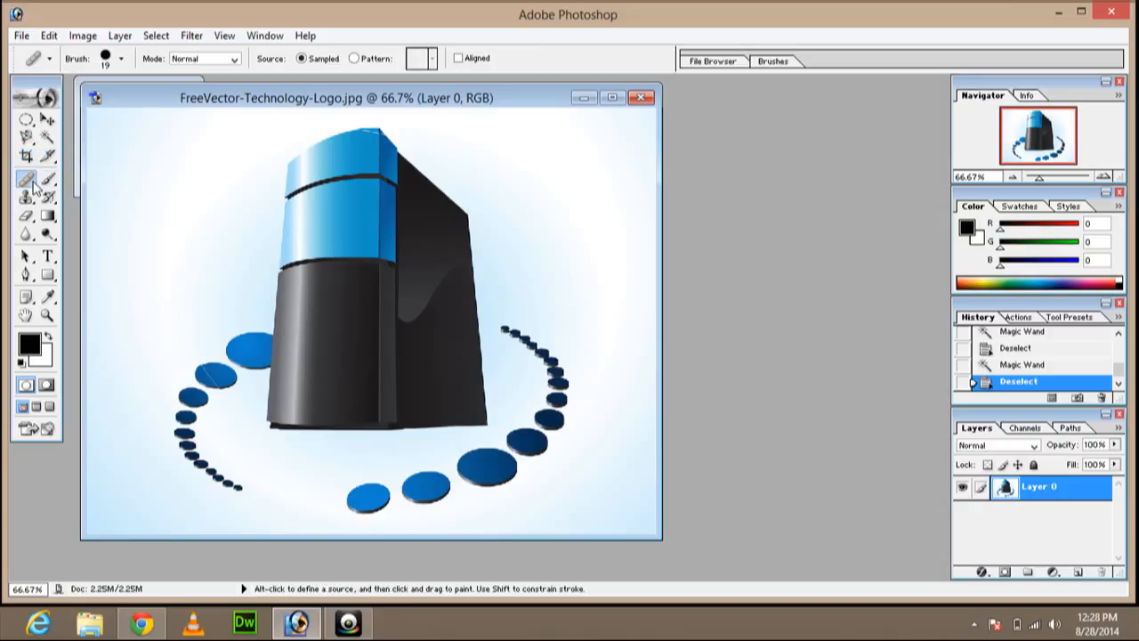
click(220, 229)
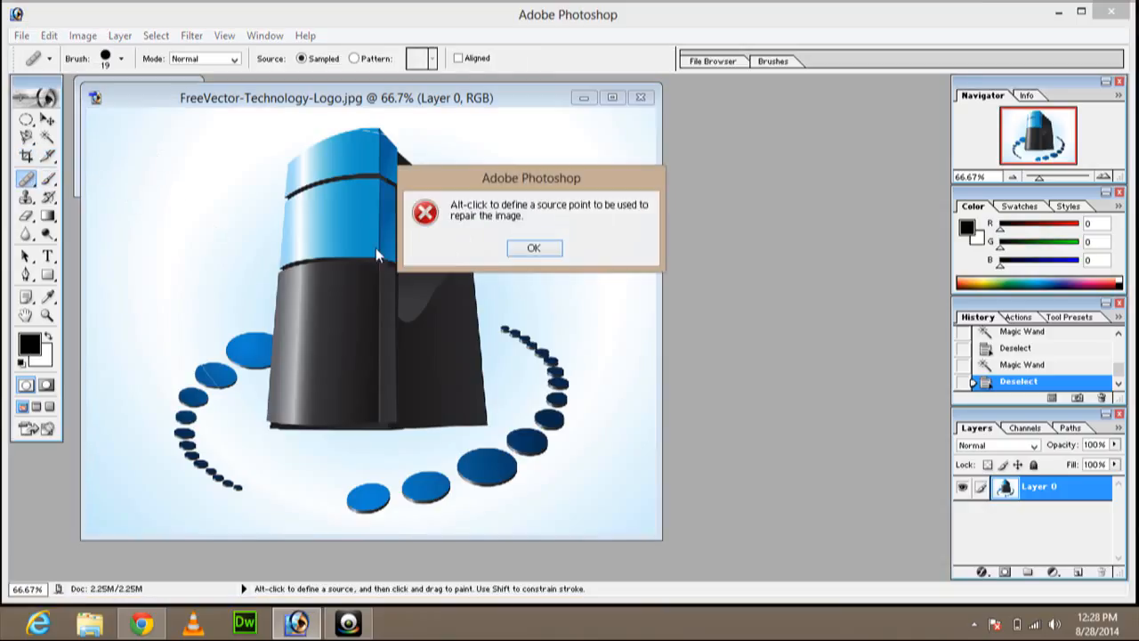
click(533, 248)
click(190, 222)
click(533, 247)
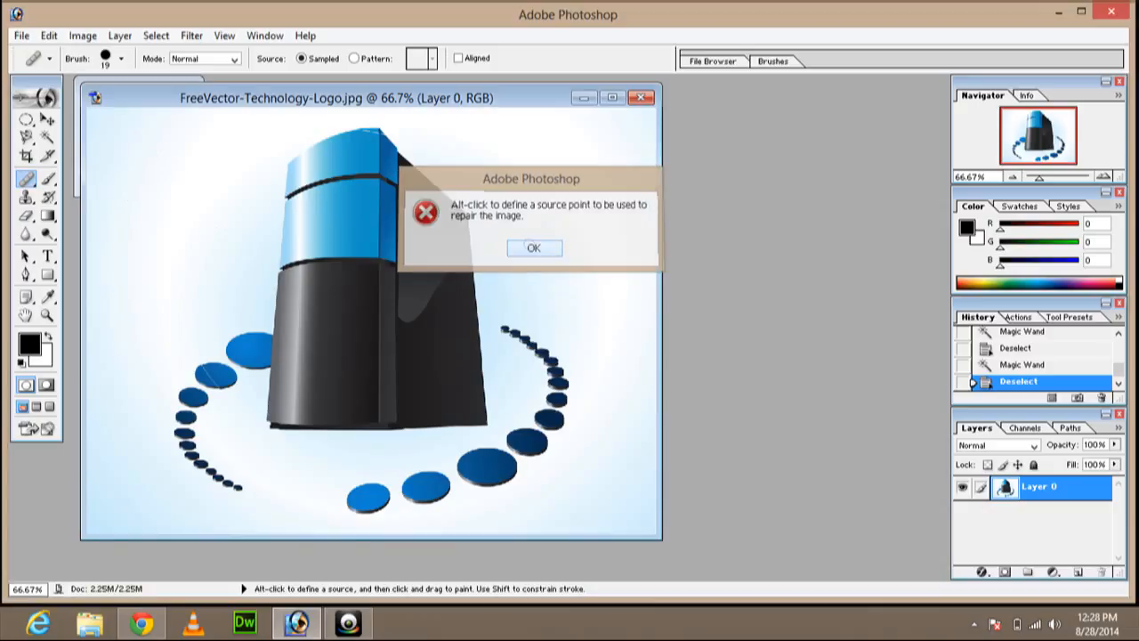
- Scribble a black freehand stroke on the background beside the tower with the 13 px Brush tool
click(49, 179)
mouse_move(131, 182)
mouse_down()
mouse_move(187, 290)
mouse_move(305, 244)
mouse_move(214, 248)
mouse_move(245, 255)
mouse_up()
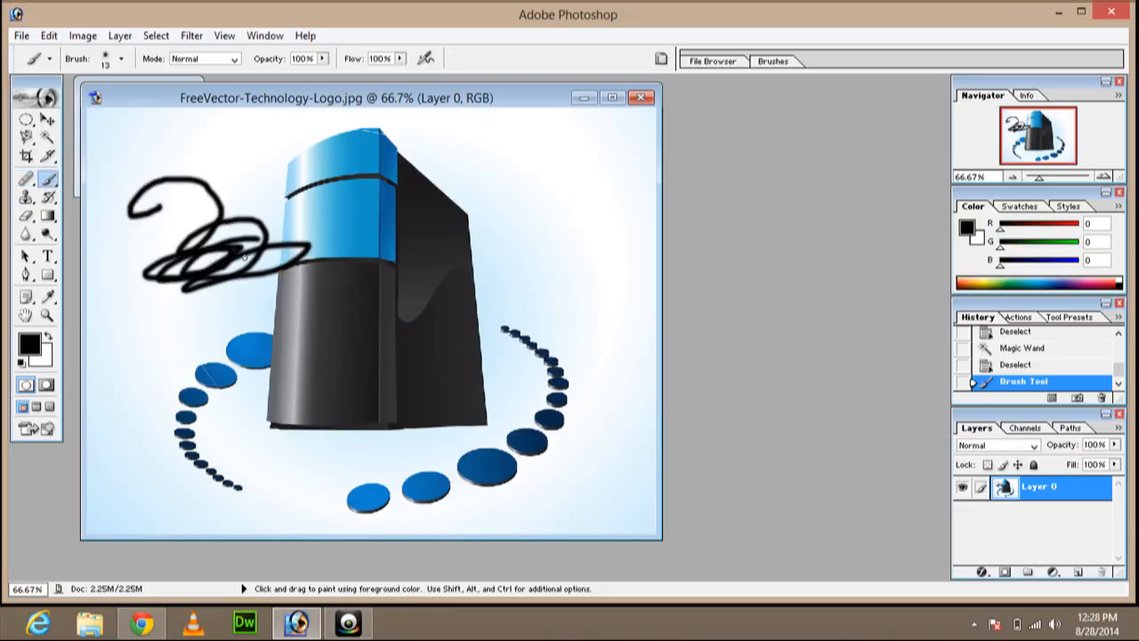
click(50, 180)
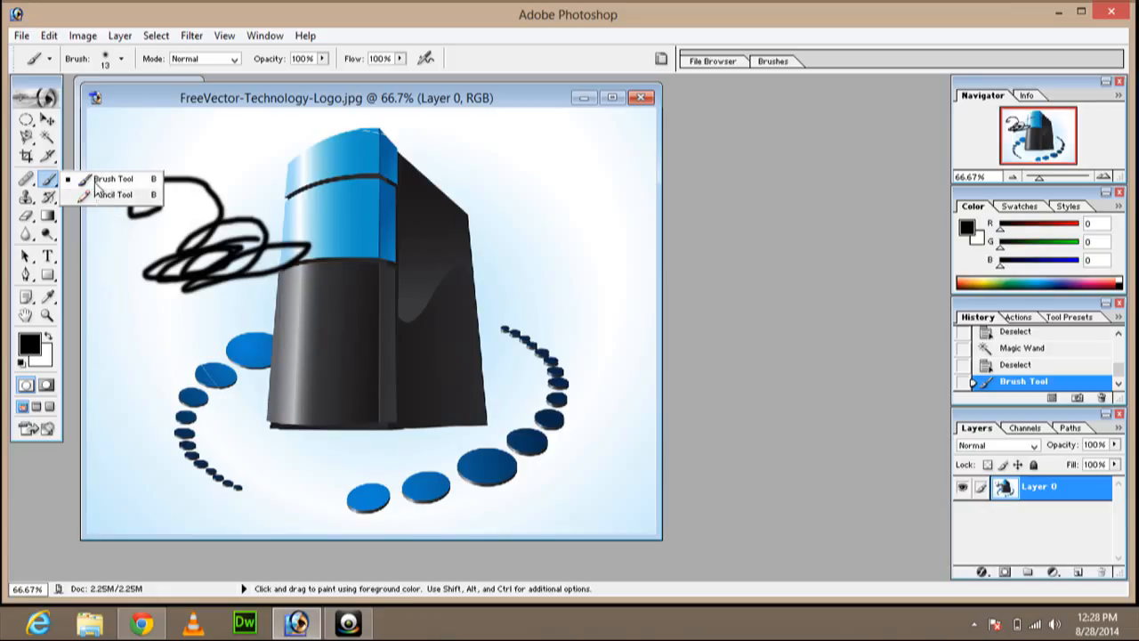
click(99, 181)
- Enlarge the brush to 241 px and paint a soft black patch over the tower's blue upper part
click(50, 59)
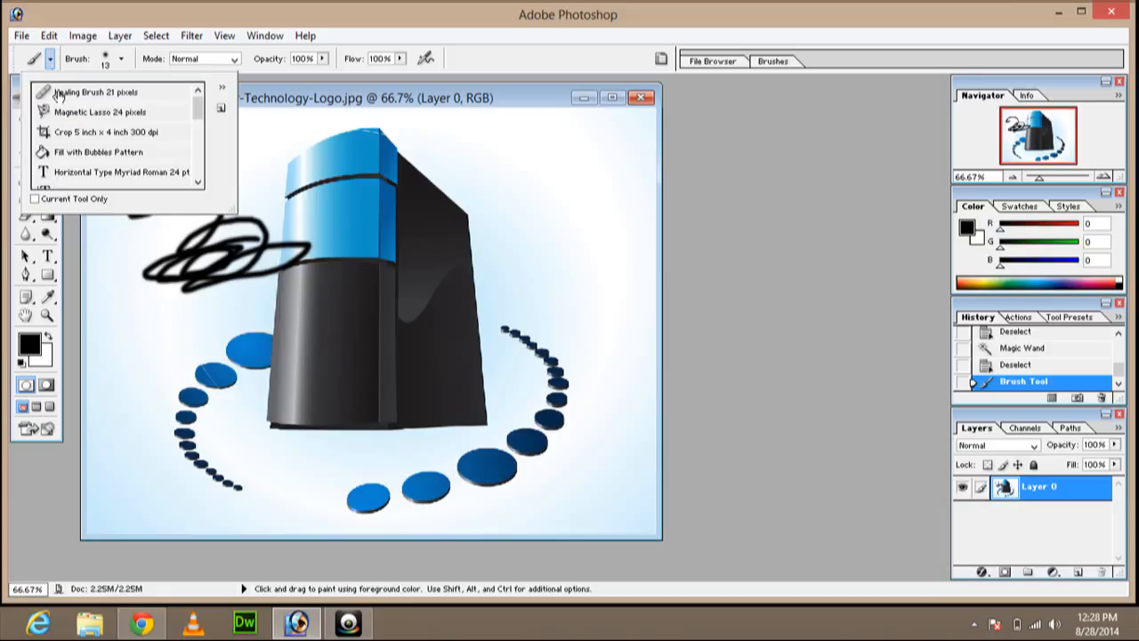
click(121, 59)
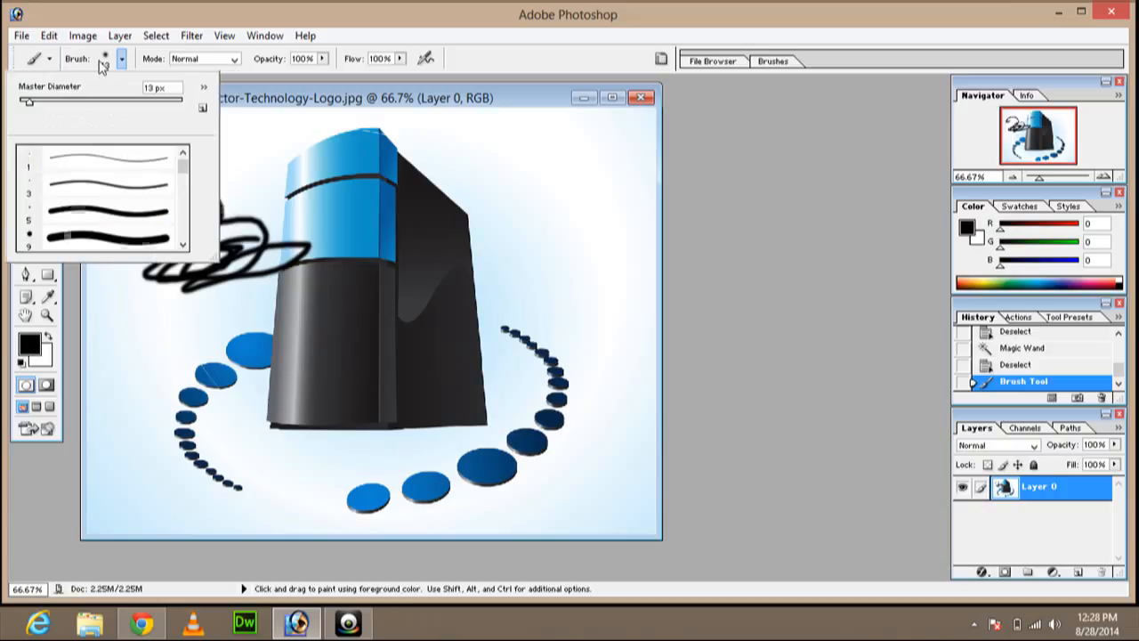
drag(70, 110, 146, 113)
mouse_move(309, 189)
mouse_down()
mouse_move(384, 190)
mouse_move(416, 192)
mouse_move(391, 210)
mouse_move(466, 203)
mouse_up()
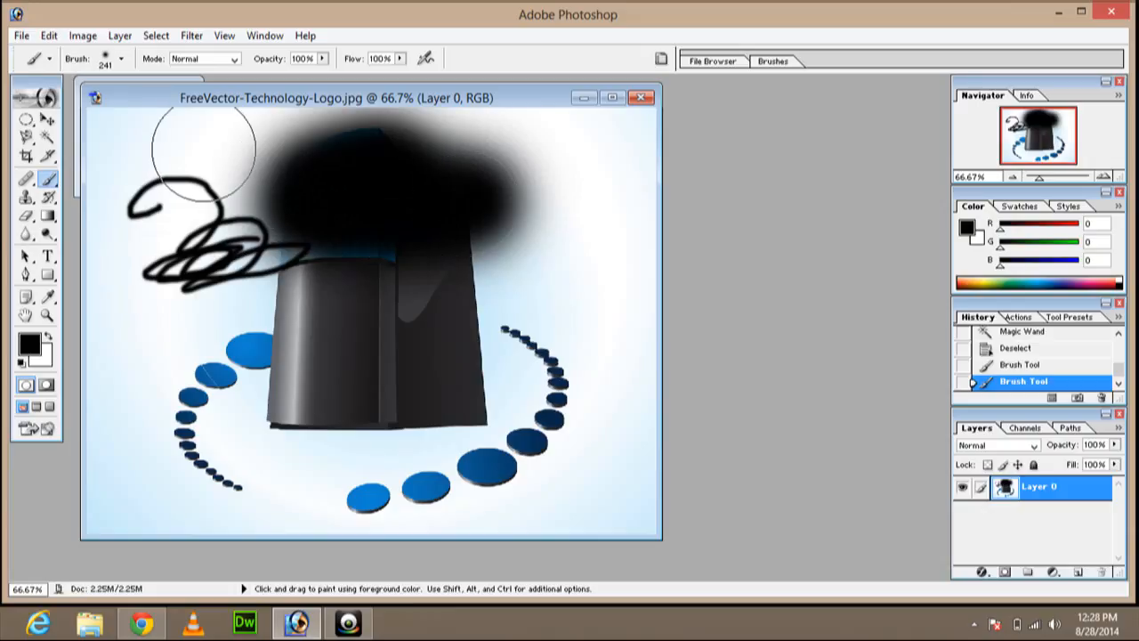
- Clone the light blue ellipses below the tower to the image's upper edge using an 89 px Clone Stamp brush
click(27, 198)
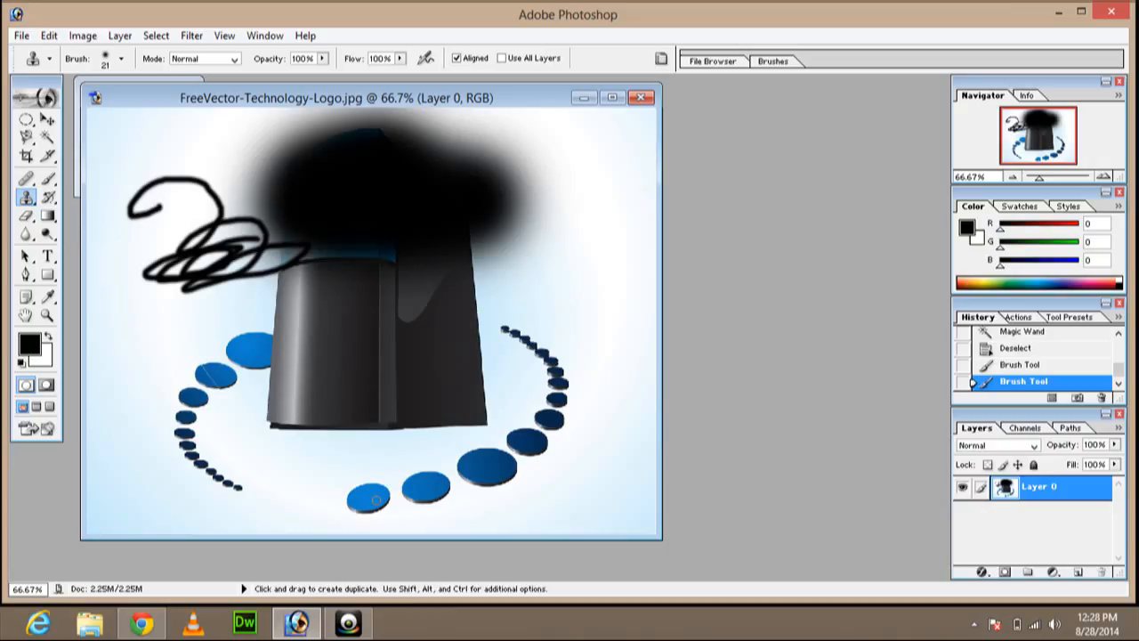
key(alt)
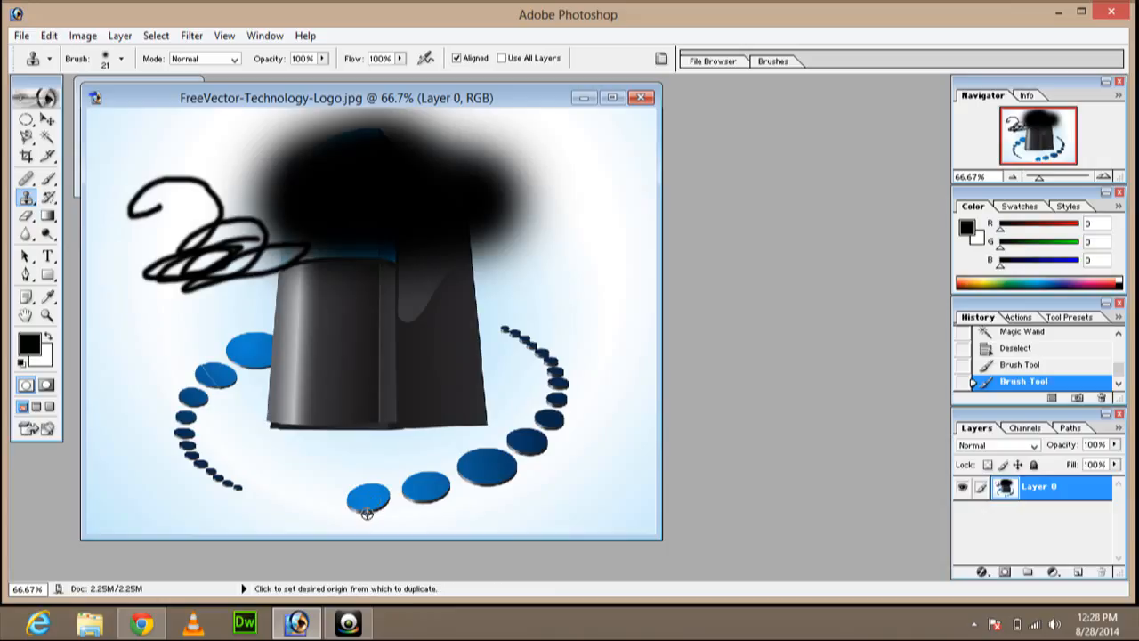
alt+click(367, 514)
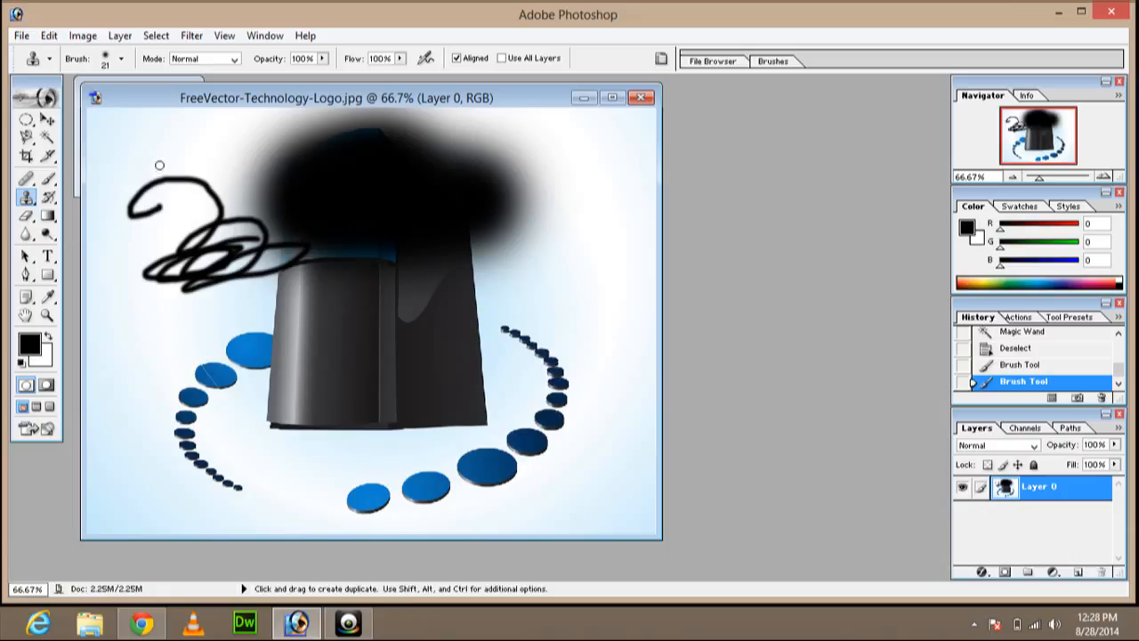
click(121, 58)
click(92, 105)
click(246, 140)
mouse_move(232, 141)
mouse_down()
mouse_move(302, 151)
mouse_move(389, 117)
mouse_move(276, 136)
mouse_move(335, 133)
mouse_move(143, 147)
mouse_up()
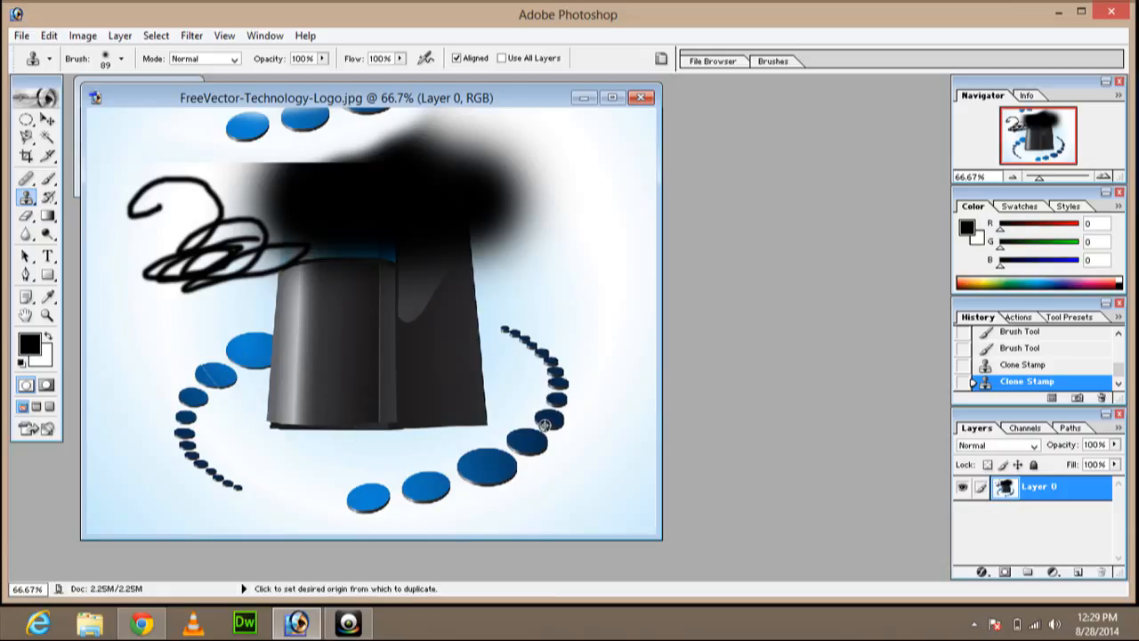
- Clone the arc of dots beside the tower and the tower's dark side over the left part of the image
mouse_move(242, 311)
mouse_down()
mouse_move(222, 336)
mouse_move(247, 282)
mouse_move(244, 233)
mouse_move(210, 223)
mouse_move(248, 266)
mouse_up()
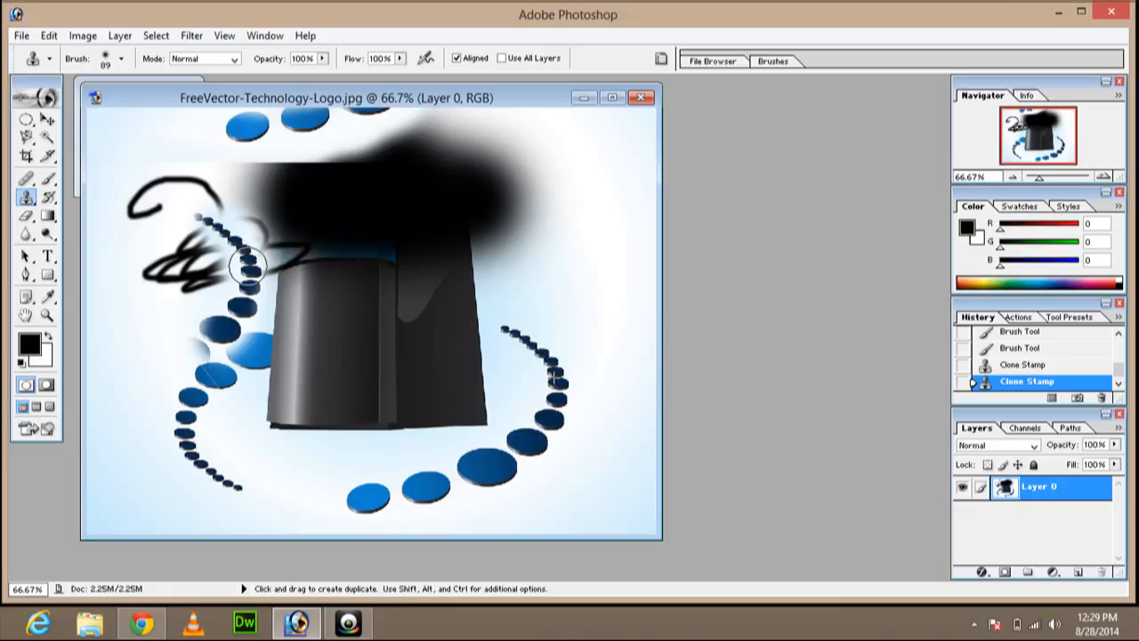
drag(248, 265, 220, 305)
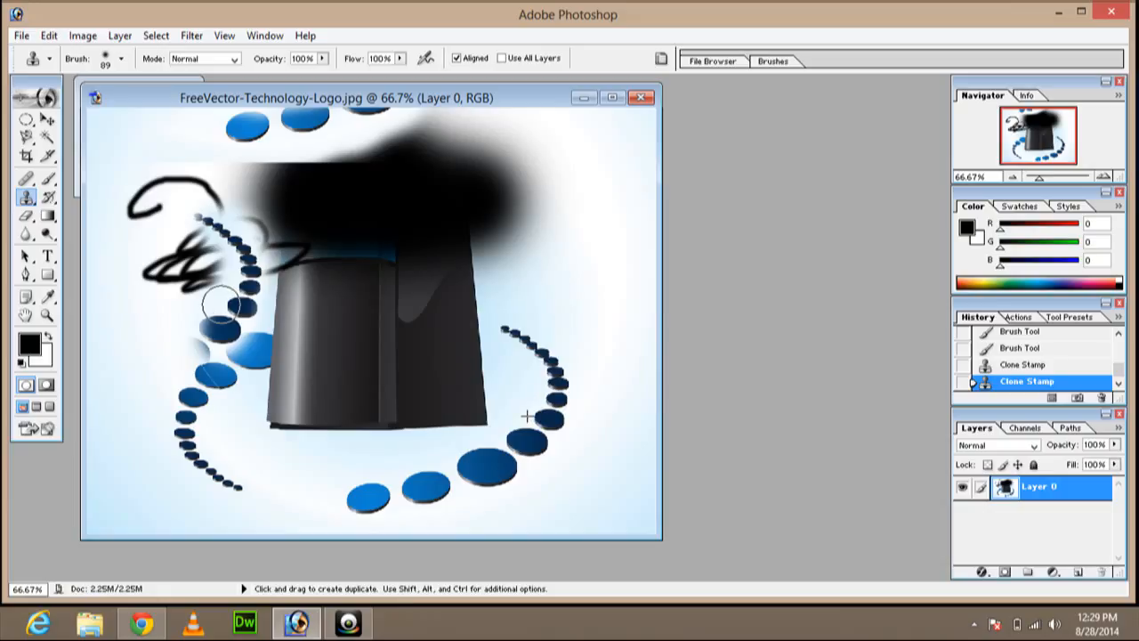
mouse_move(221, 304)
mouse_down()
mouse_move(178, 358)
mouse_move(121, 376)
mouse_move(196, 347)
mouse_move(178, 354)
mouse_move(240, 287)
mouse_move(233, 239)
mouse_move(159, 188)
mouse_move(170, 257)
mouse_move(178, 201)
mouse_move(108, 219)
mouse_move(172, 171)
mouse_move(153, 255)
mouse_move(223, 334)
mouse_move(47, 294)
mouse_move(165, 239)
mouse_move(8, 269)
mouse_move(62, 105)
mouse_move(65, 227)
mouse_move(35, 158)
mouse_move(109, 97)
mouse_move(145, 327)
mouse_move(106, 275)
mouse_move(160, 115)
mouse_move(113, 89)
mouse_move(151, 211)
mouse_move(94, 299)
mouse_move(80, 440)
mouse_up()
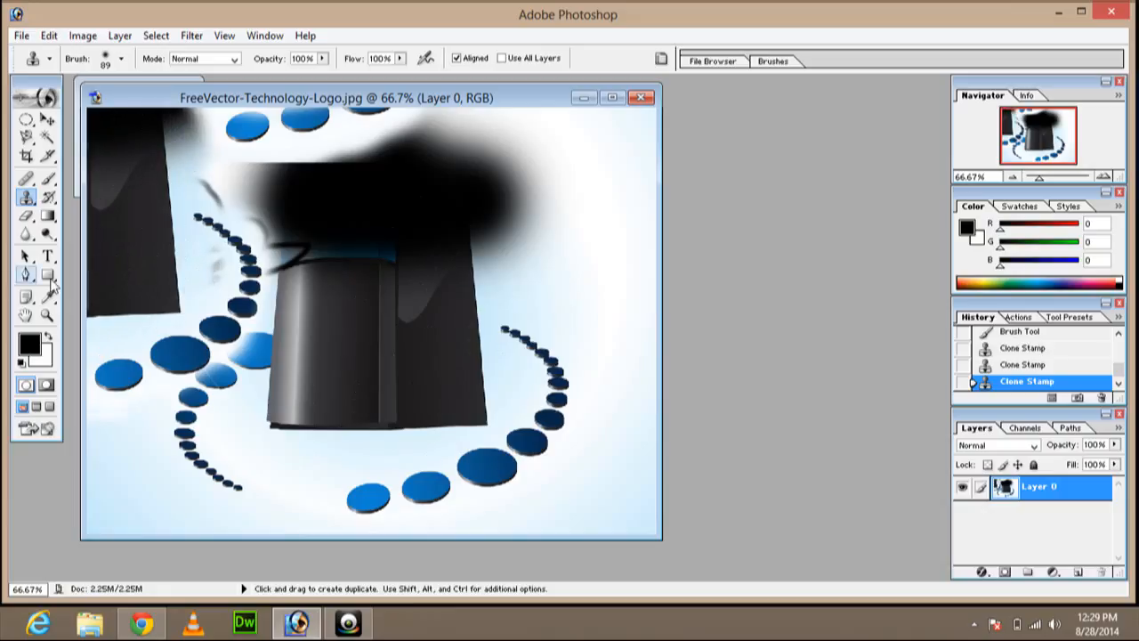
- Erase looping freehand lines across the upper half of the image with the 13 px Eraser
click(27, 233)
click(49, 197)
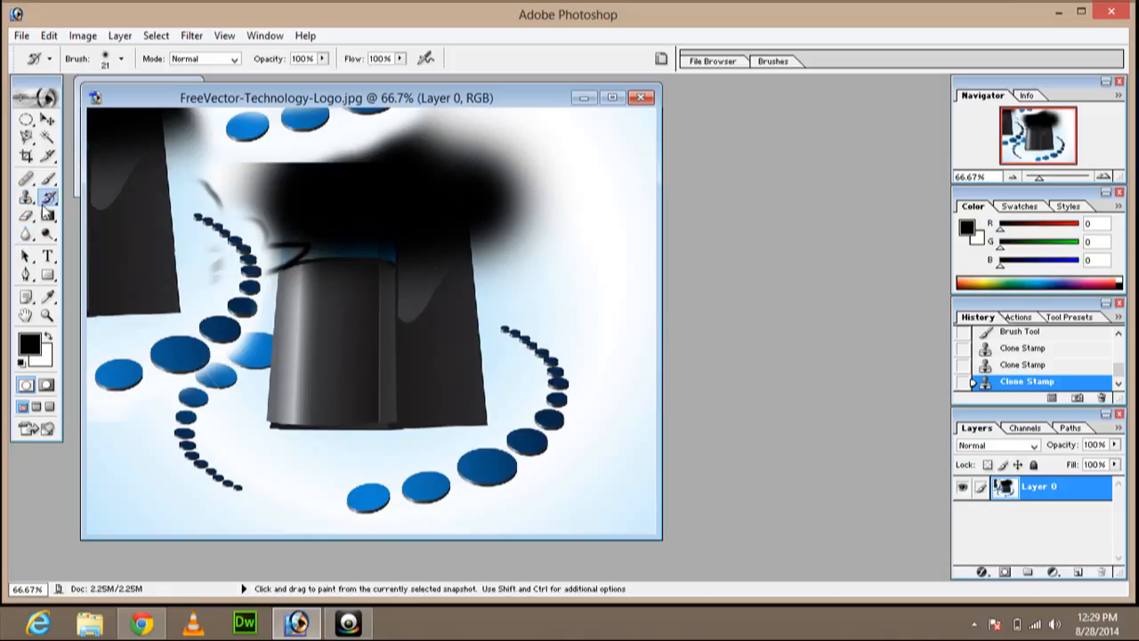
click(25, 215)
mouse_move(238, 201)
mouse_down()
mouse_move(98, 270)
mouse_move(196, 296)
mouse_move(218, 283)
mouse_move(251, 147)
mouse_move(426, 271)
mouse_move(418, 290)
mouse_move(471, 251)
mouse_move(539, 235)
mouse_move(531, 170)
mouse_up()
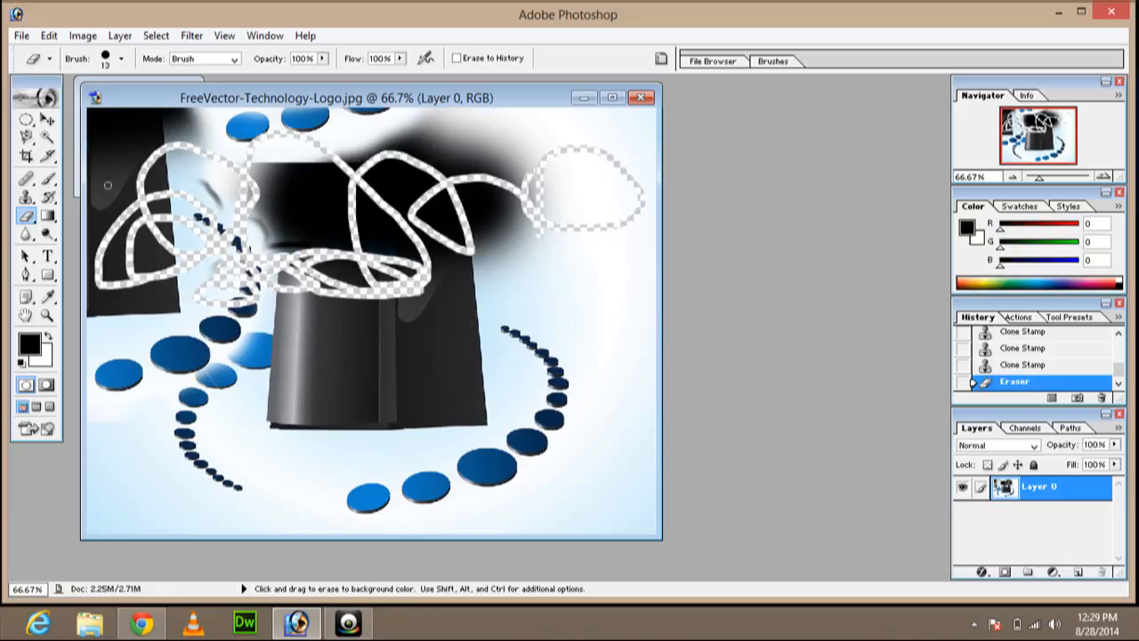
- Activate the Gradient tool and set the foreground color to red BC0707
click(48, 215)
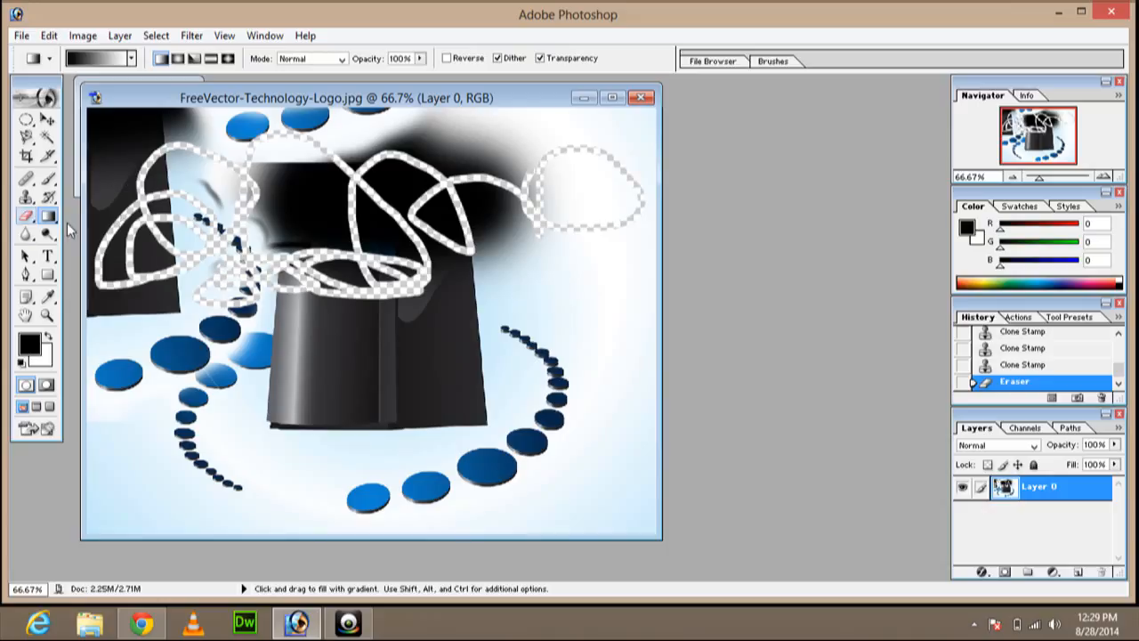
click(32, 347)
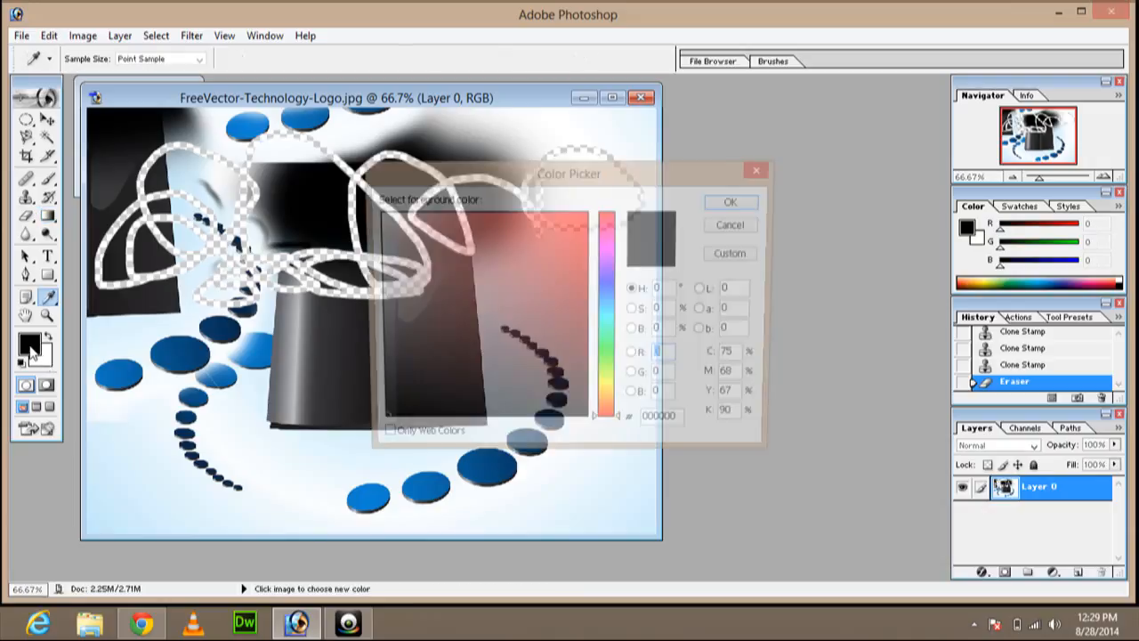
click(582, 267)
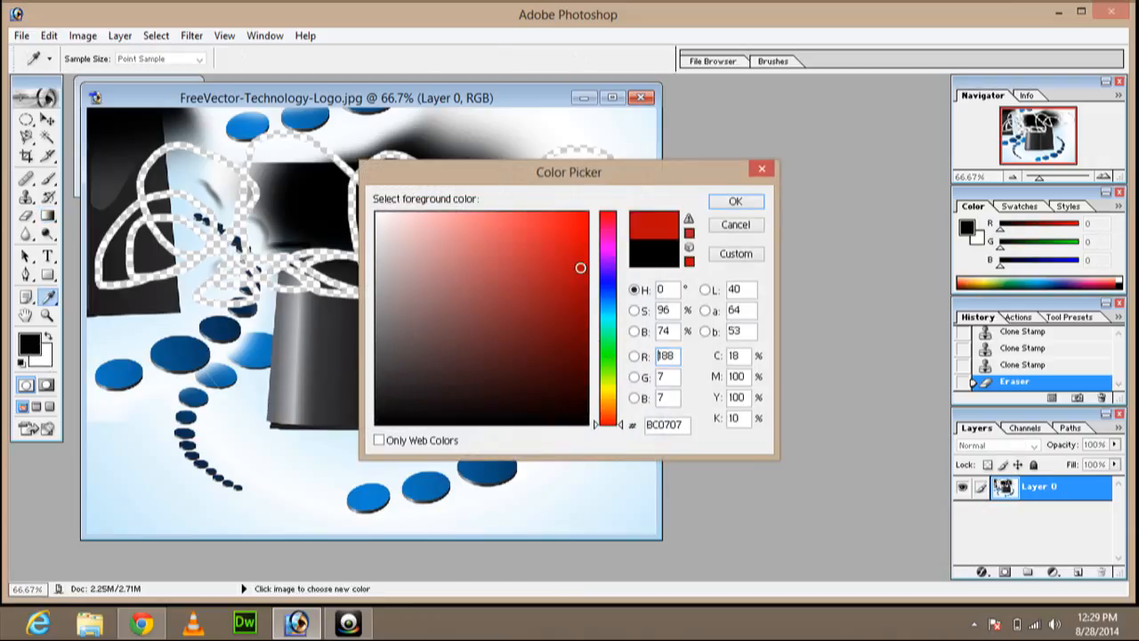
click(735, 201)
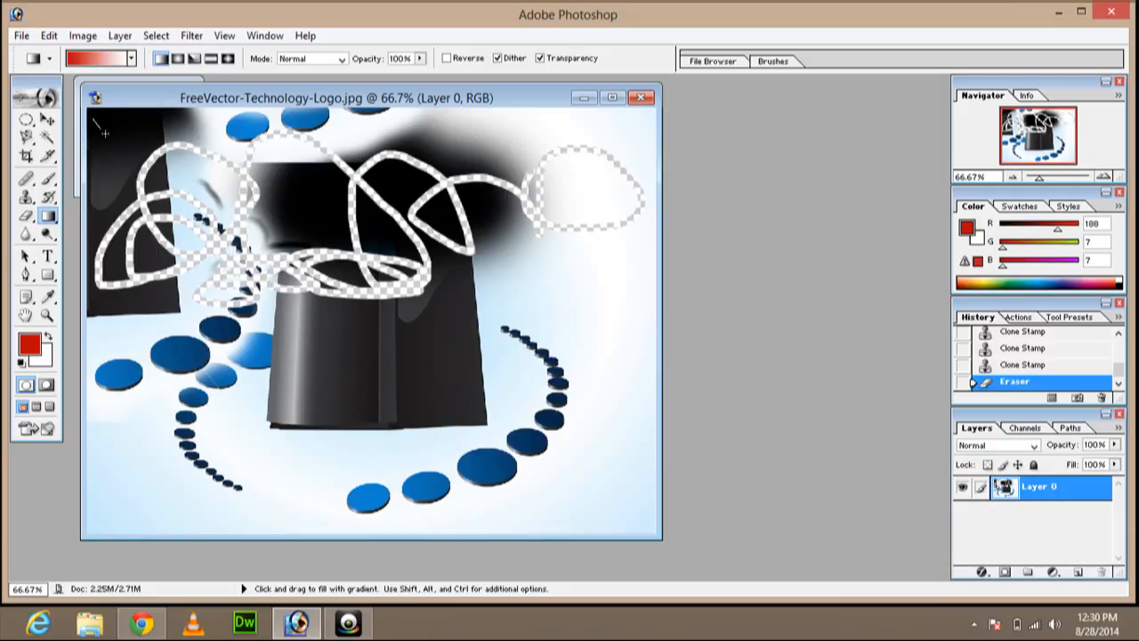
- Fill the layer with red-to-white linear gradients, first diagonally, then from top to bottom, and finally from right to left
drag(92, 119, 651, 536)
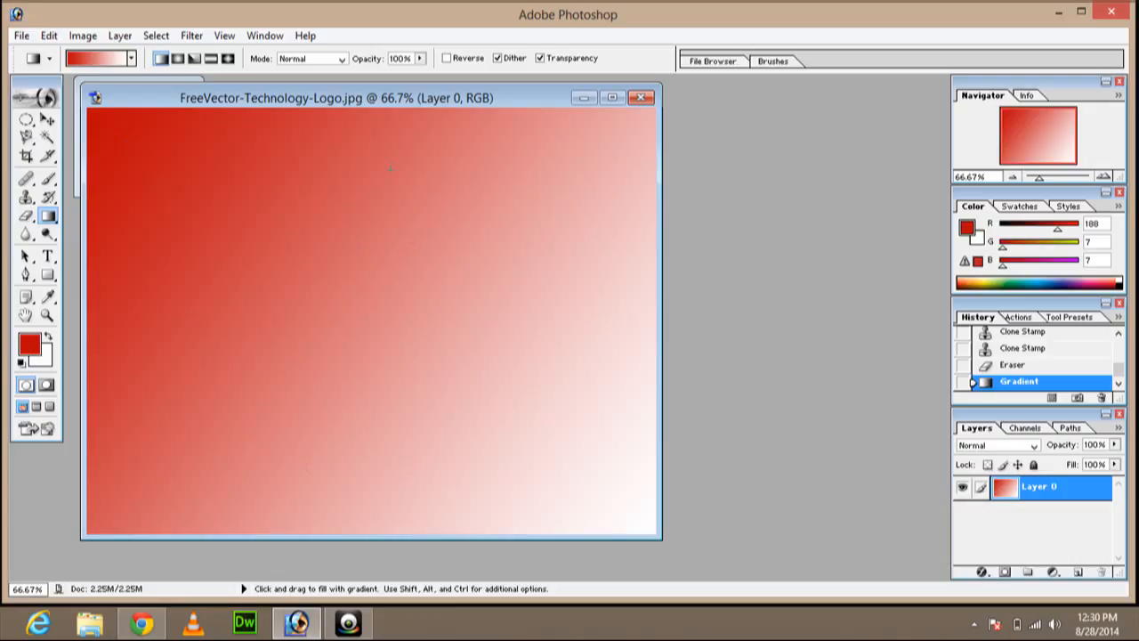
drag(359, 107, 360, 133)
drag(368, 258, 344, 571)
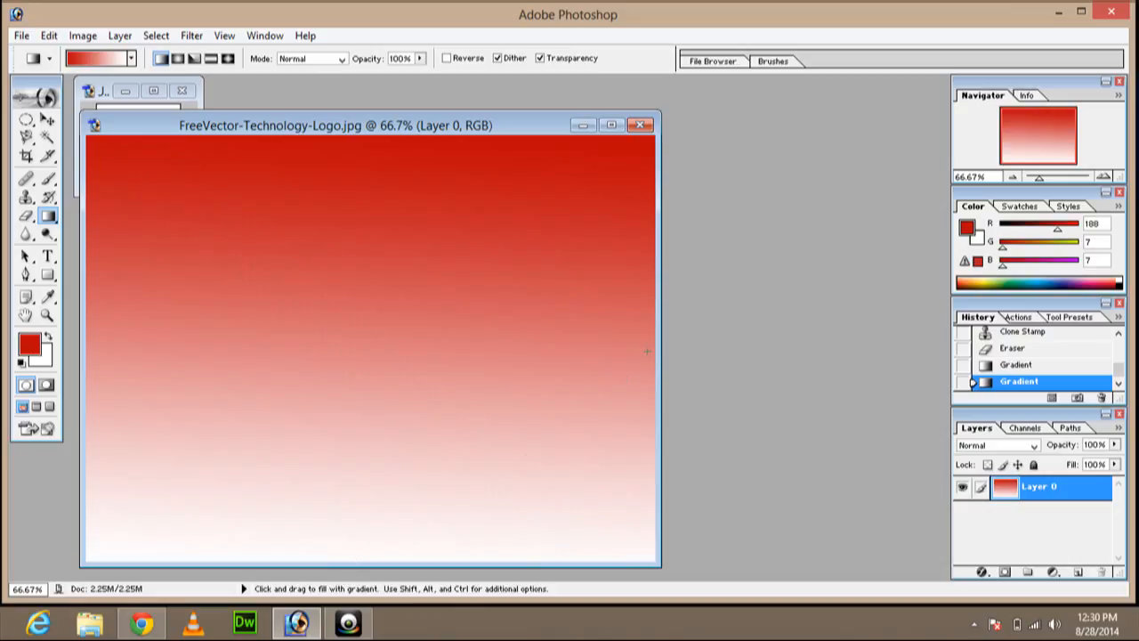
drag(647, 349, 98, 345)
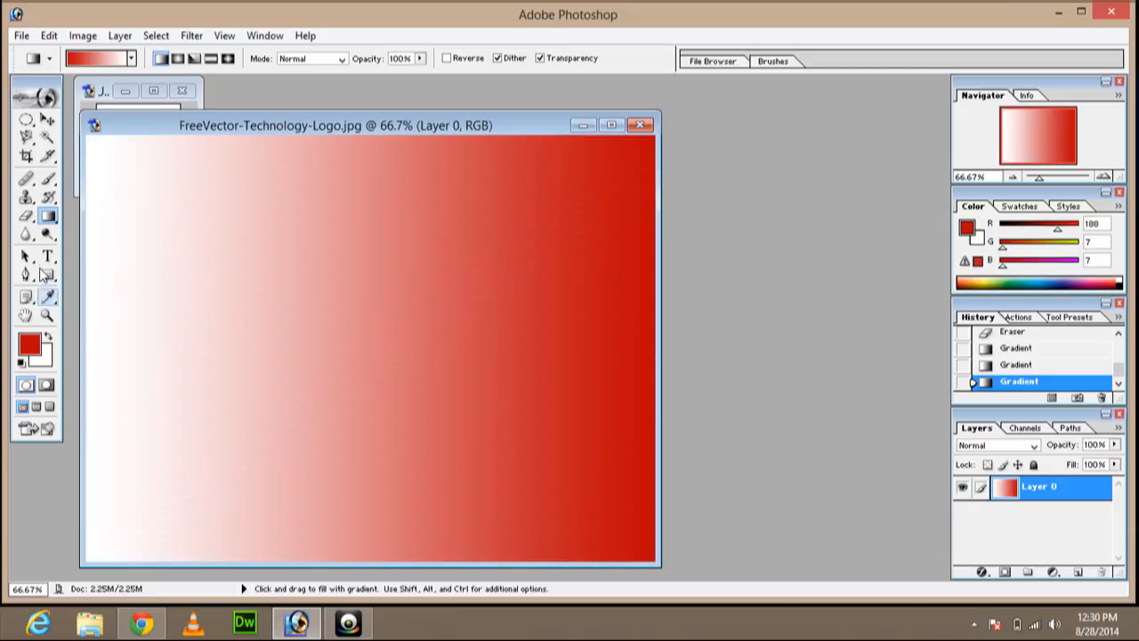
- Activate the Blur tool and try to load the original FreeVector technology logo image from the desktop
click(27, 236)
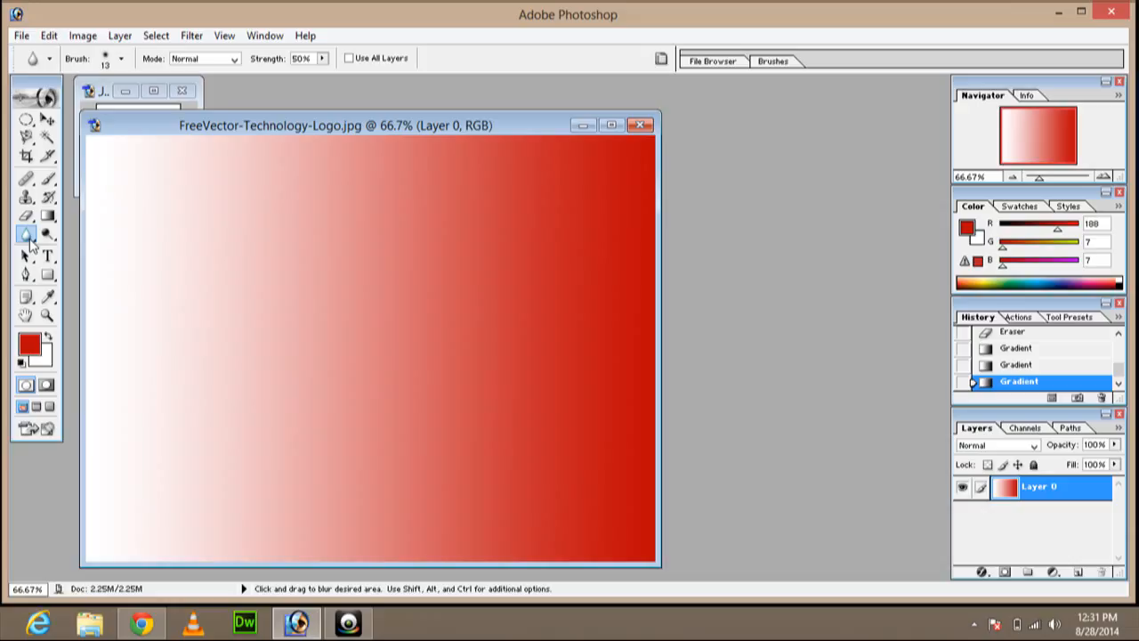
click(21, 36)
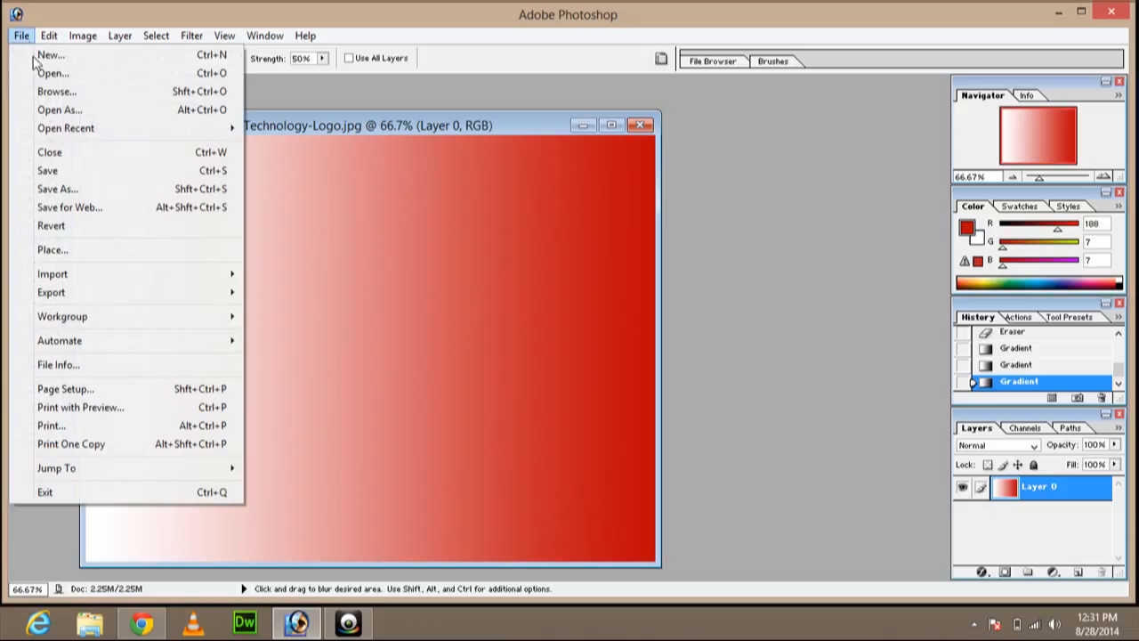
click(588, 424)
click(302, 625)
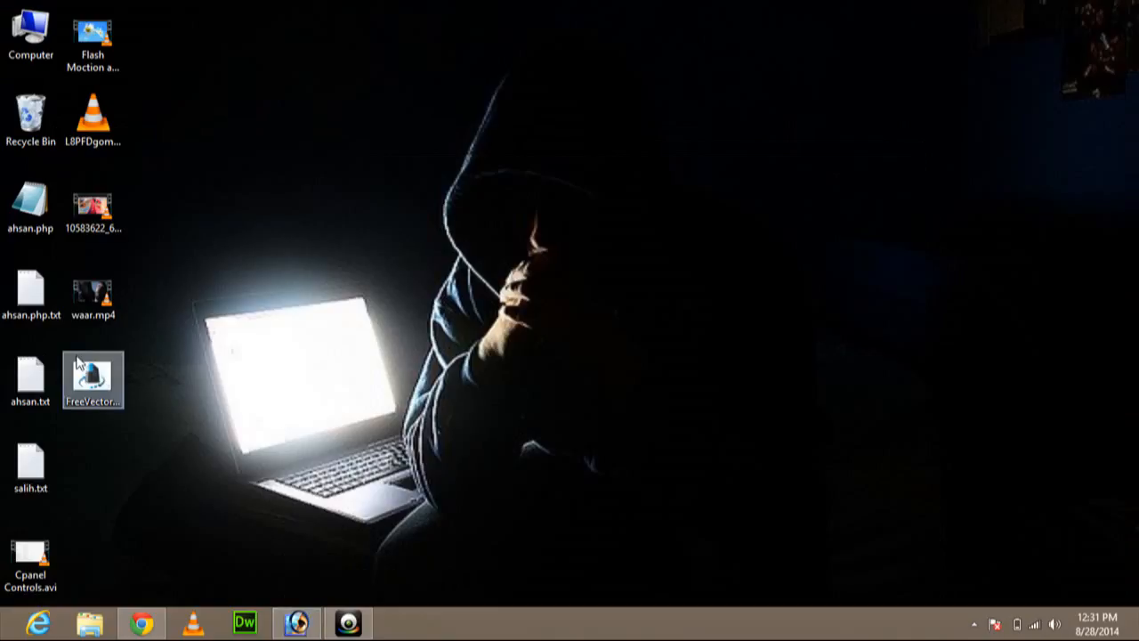
drag(77, 360, 362, 324)
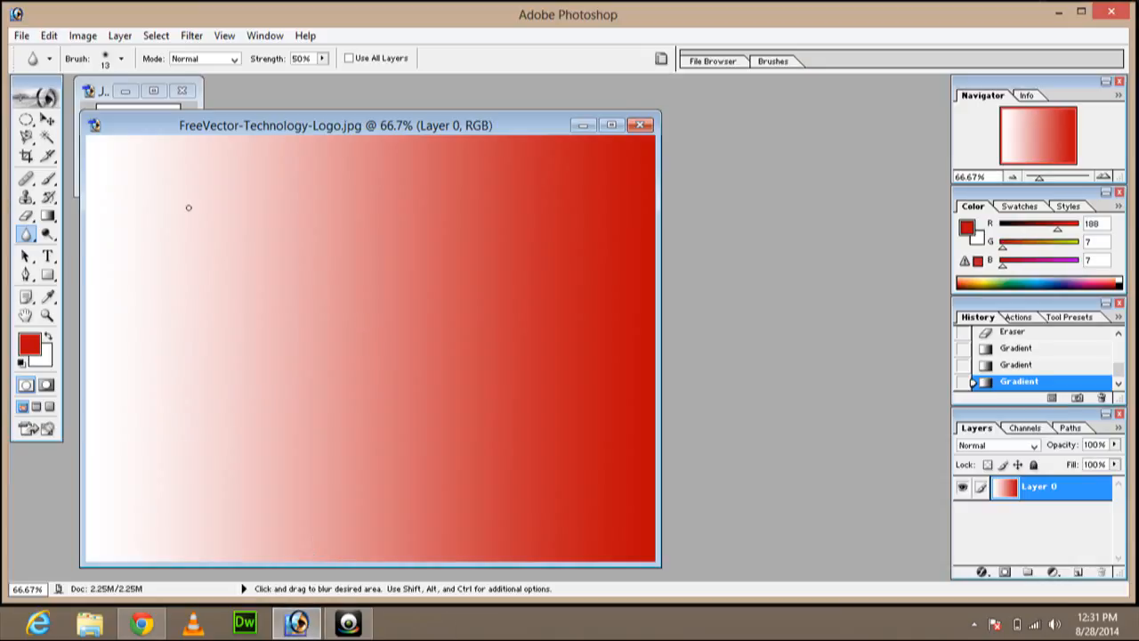
- Close the gradient-filled image without saving and reopen FreeVector-Technology-Logo.jpg from the desktop, discarding its embedded color profile
click(640, 124)
click(545, 248)
click(297, 621)
drag(93, 380, 345, 308)
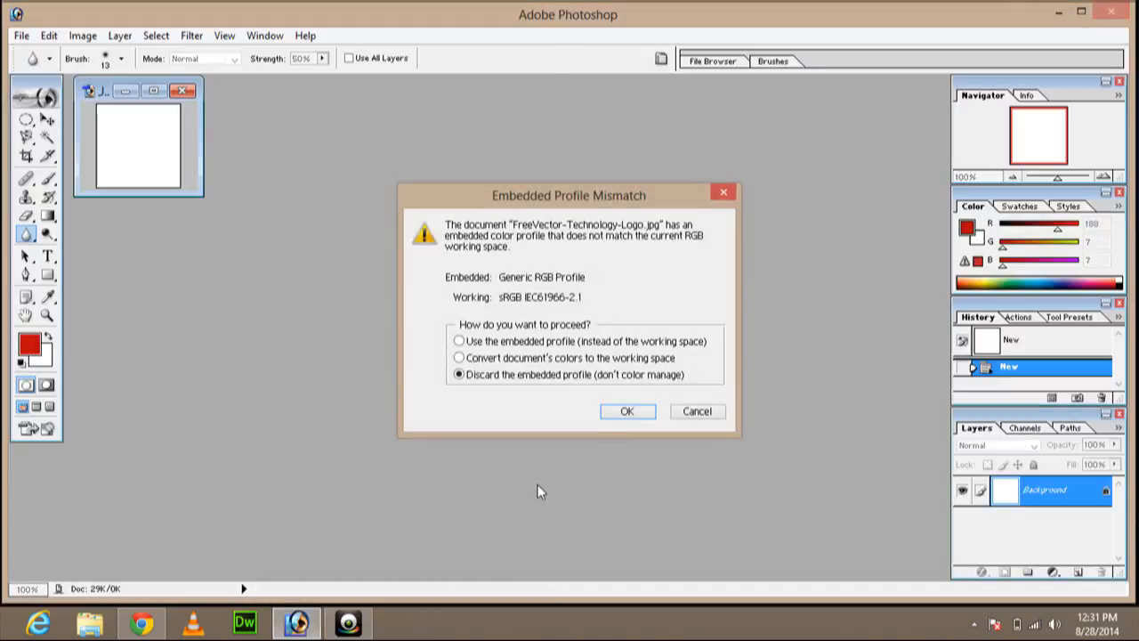
click(621, 411)
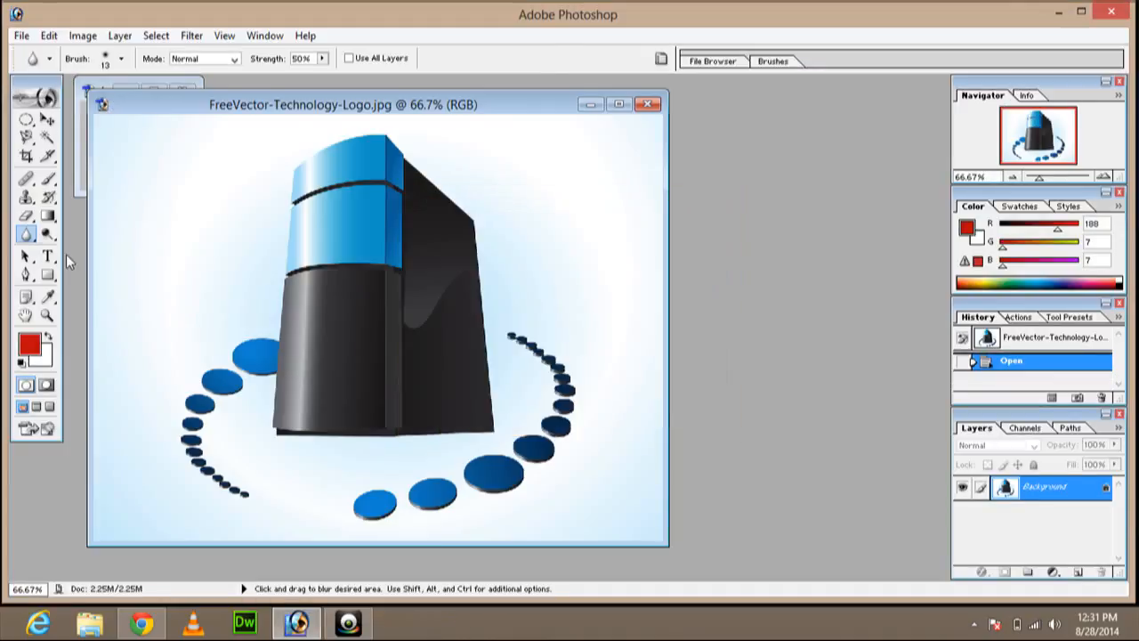
- Smudge the tower's blue top upward and outward using the Smudge tool with an 85 px brush at 50% strength
click(26, 233)
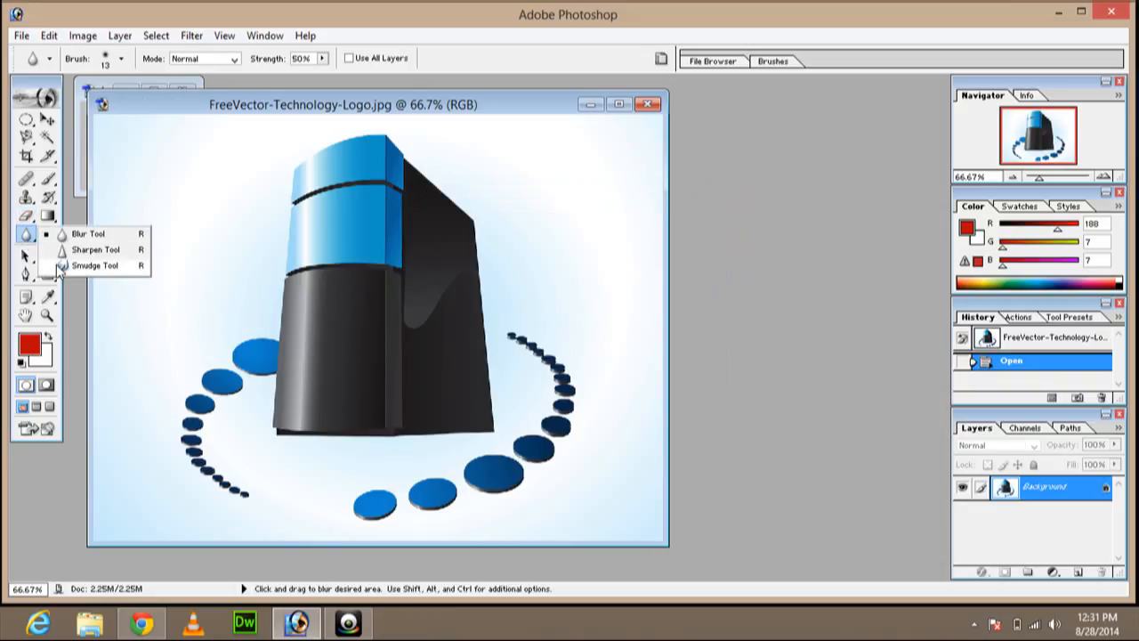
click(60, 267)
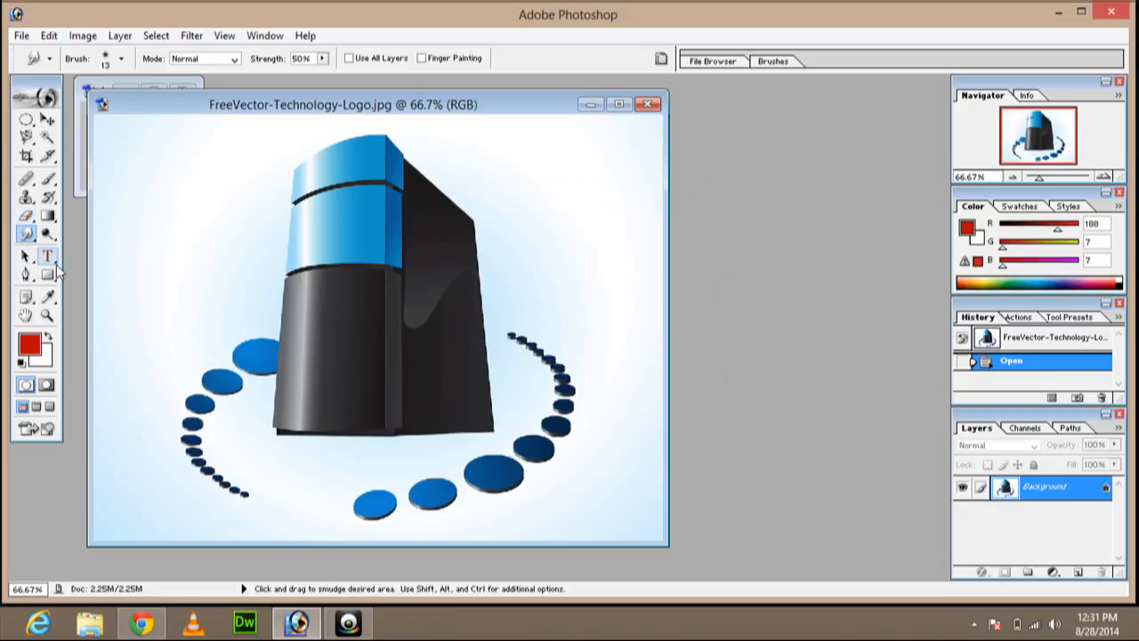
click(121, 58)
drag(91, 104, 89, 107)
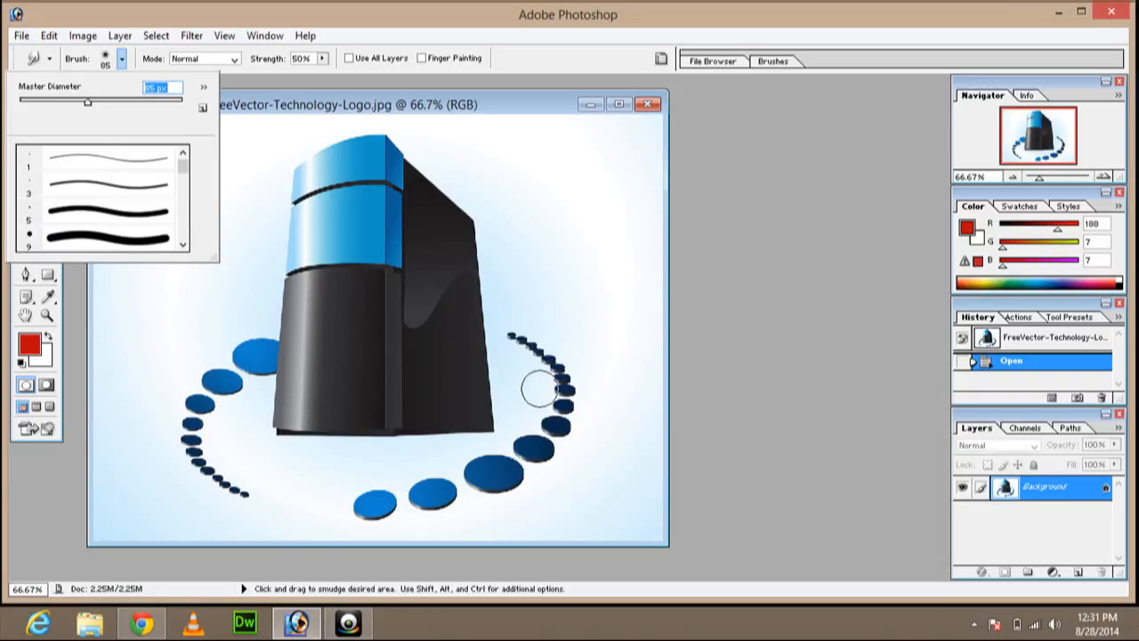
click(570, 234)
mouse_move(379, 159)
mouse_down()
mouse_move(403, 160)
mouse_move(352, 116)
mouse_up()
mouse_move(309, 162)
mouse_down()
mouse_move(264, 148)
mouse_move(309, 178)
mouse_move(250, 134)
mouse_up()
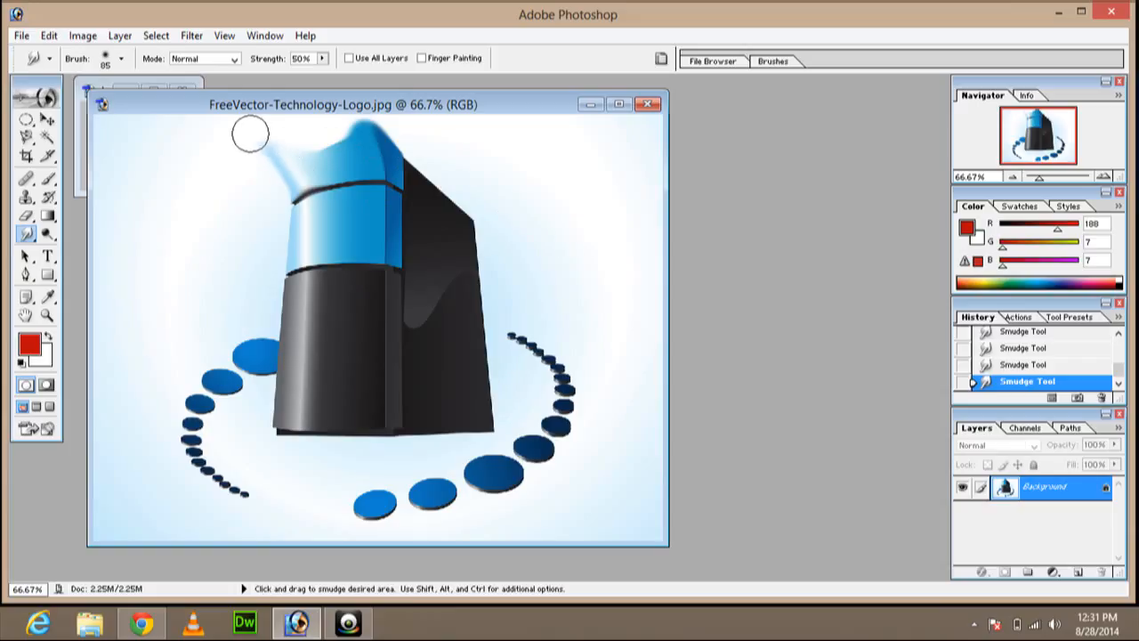
drag(394, 152, 365, 117)
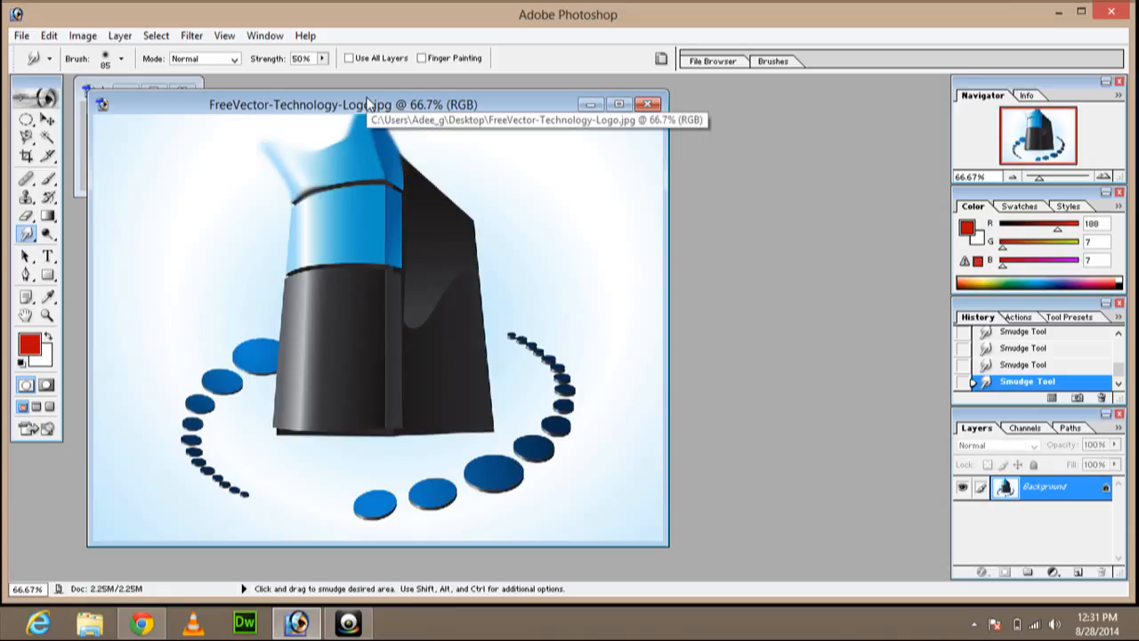
- Add the letter A in red 60 pt Courier text beside the tower, over the light background
key(t)
click(170, 294)
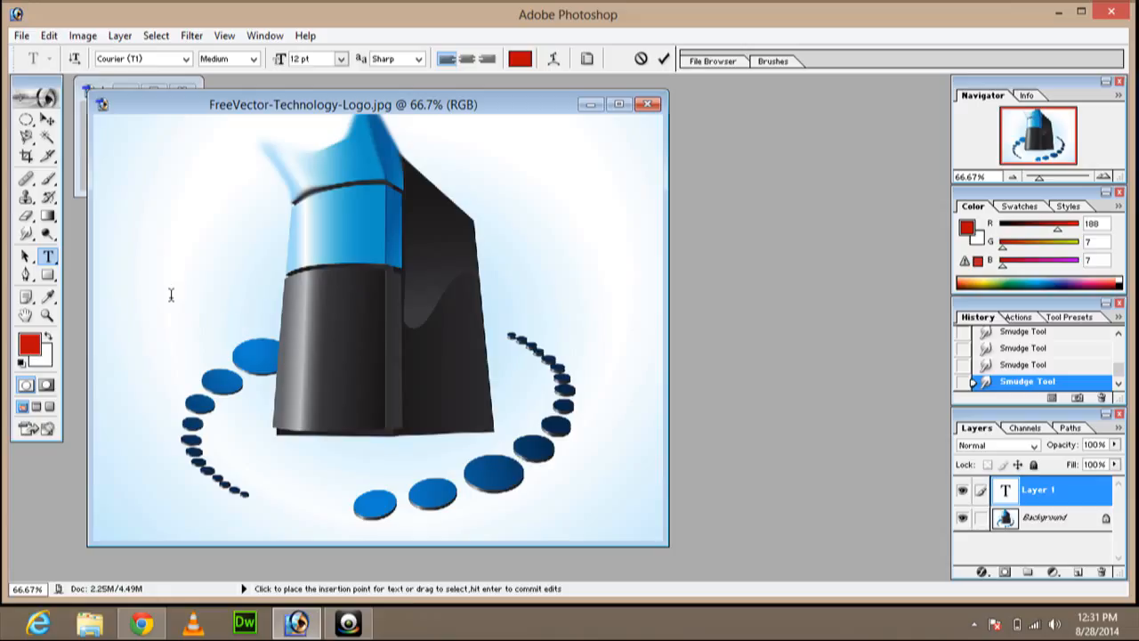
click(341, 60)
click(342, 322)
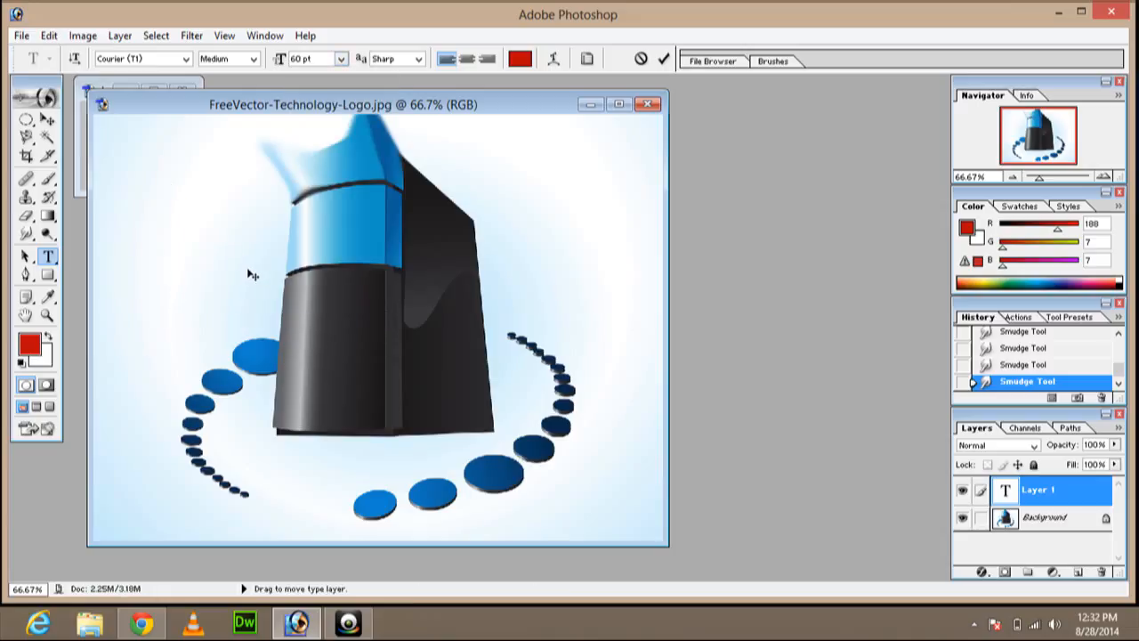
text(A)
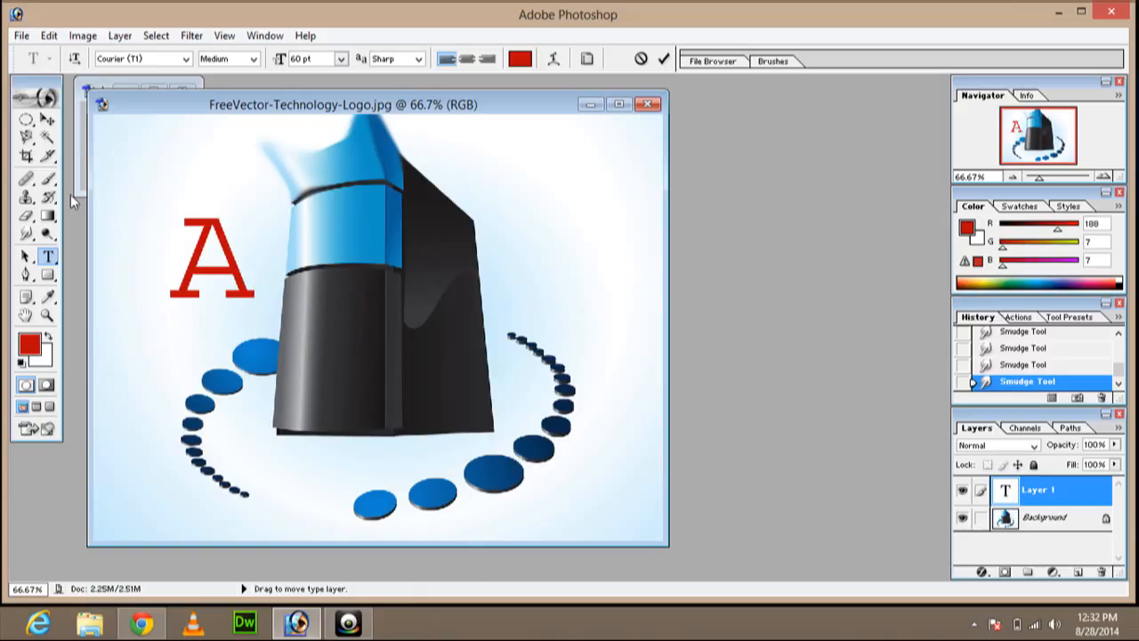
- Rasterize the letter A type layer for use with the Smudge tool
click(27, 233)
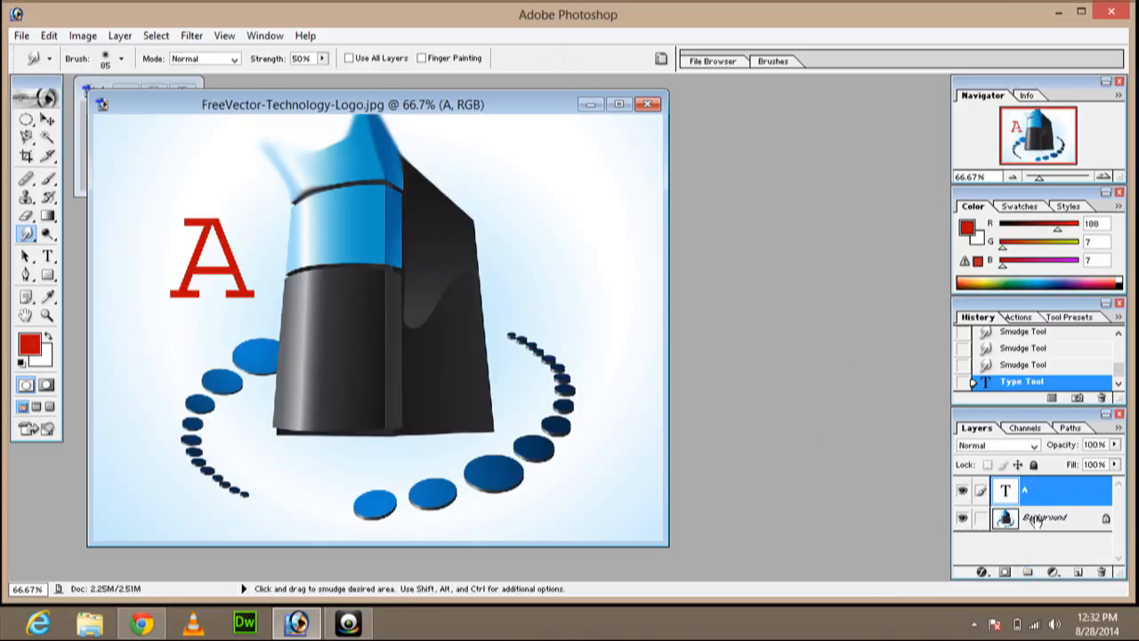
click(1038, 521)
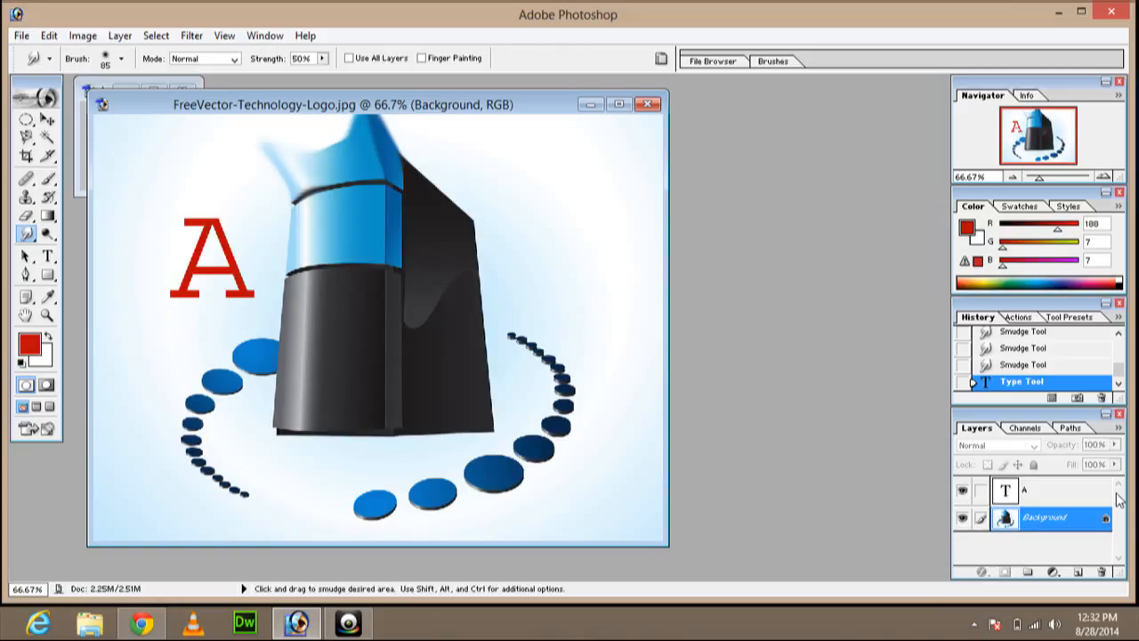
click(1071, 490)
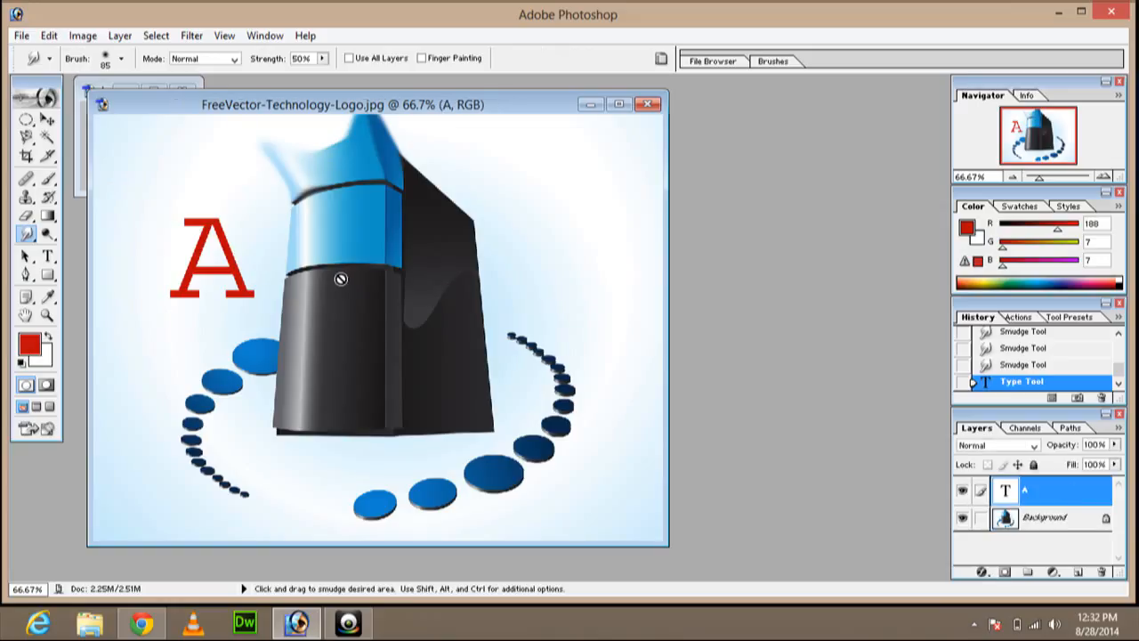
click(236, 279)
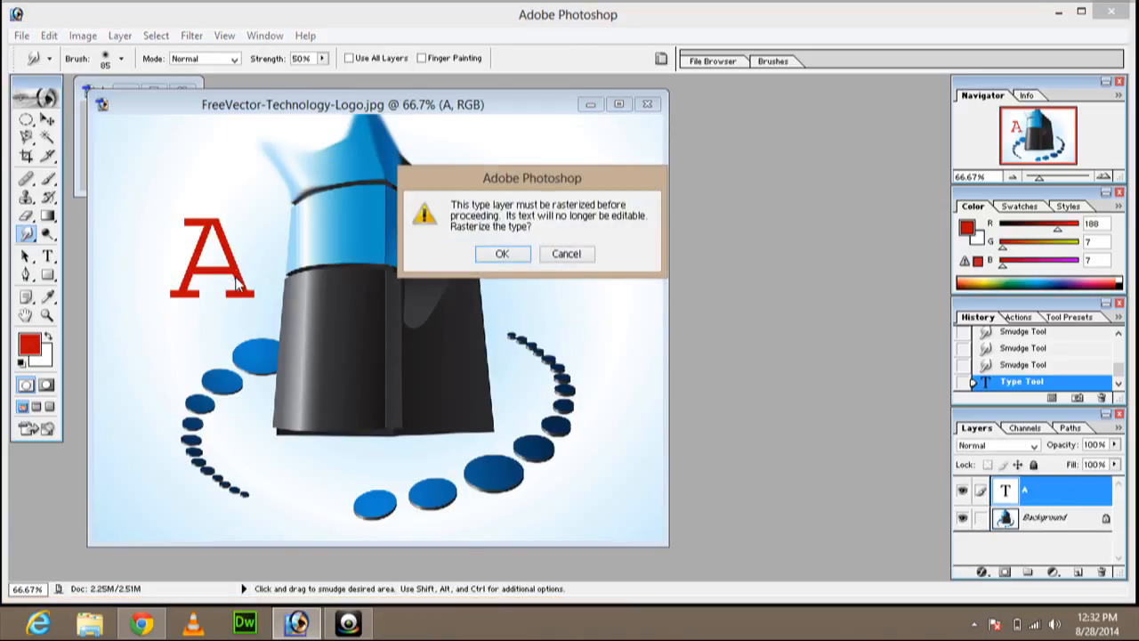
click(502, 256)
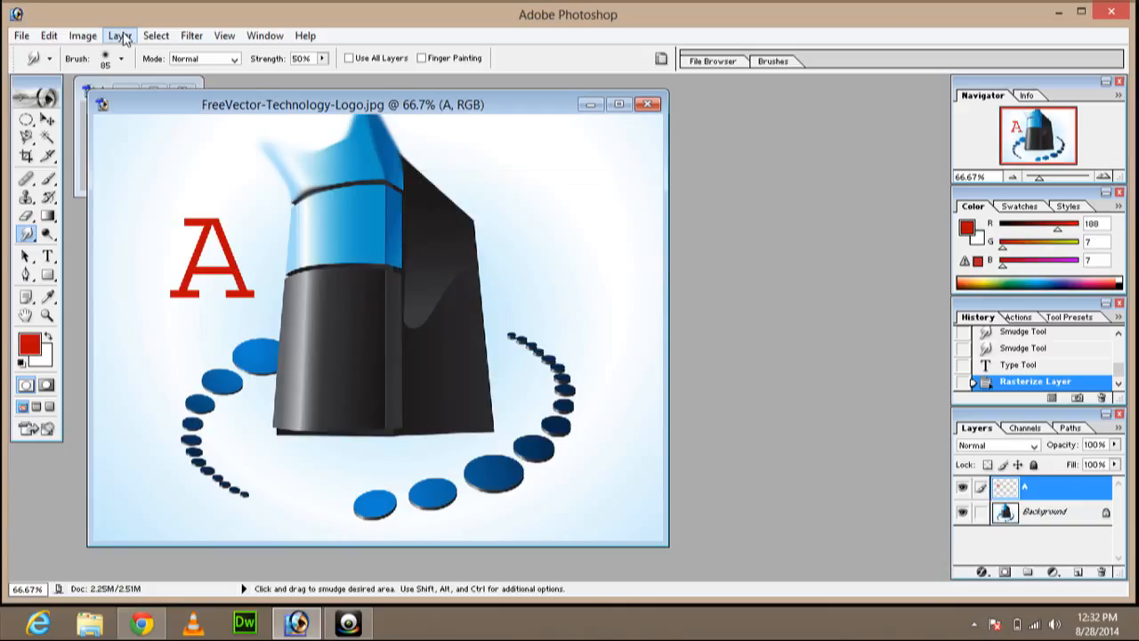
click(123, 38)
mouse_move(153, 162)
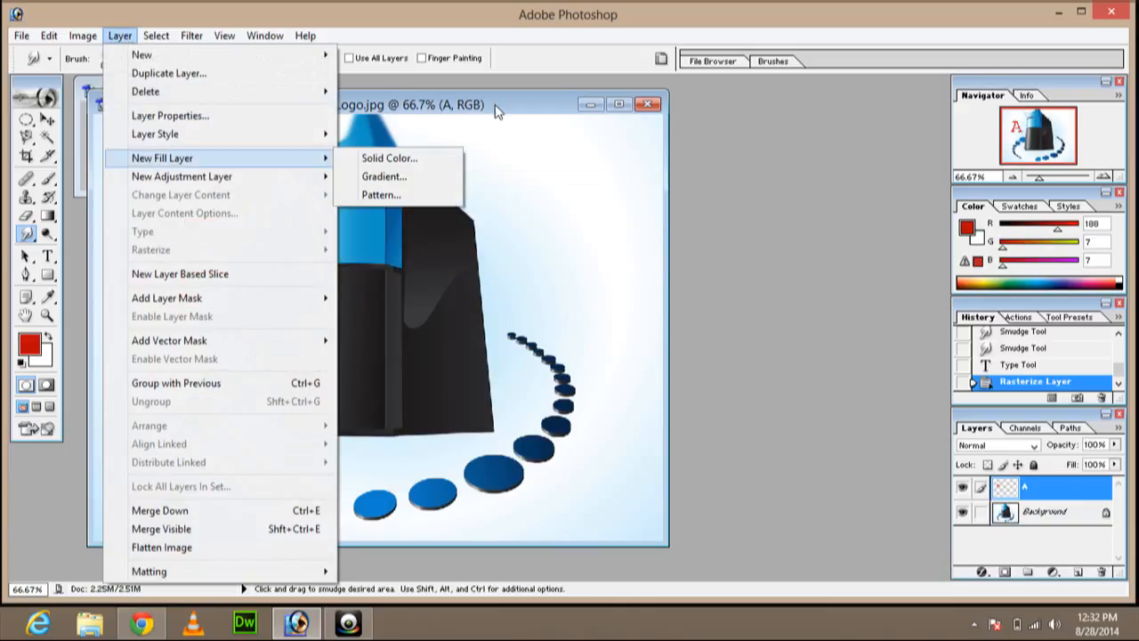
click(497, 113)
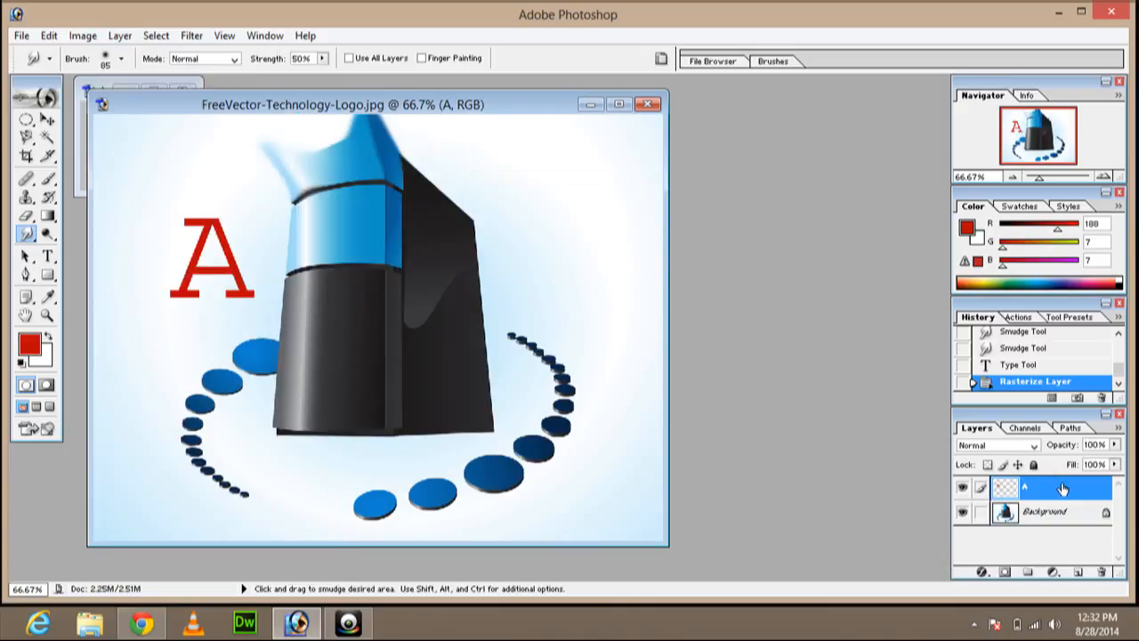
- Hide the Background layer and smudge the letter A's top, crossbar and feet with the 85 px brush
click(963, 515)
drag(260, 236, 239, 267)
drag(198, 220, 198, 182)
mouse_move(199, 260)
mouse_down()
mouse_move(155, 285)
mouse_move(207, 306)
mouse_move(248, 290)
mouse_move(283, 309)
mouse_up()
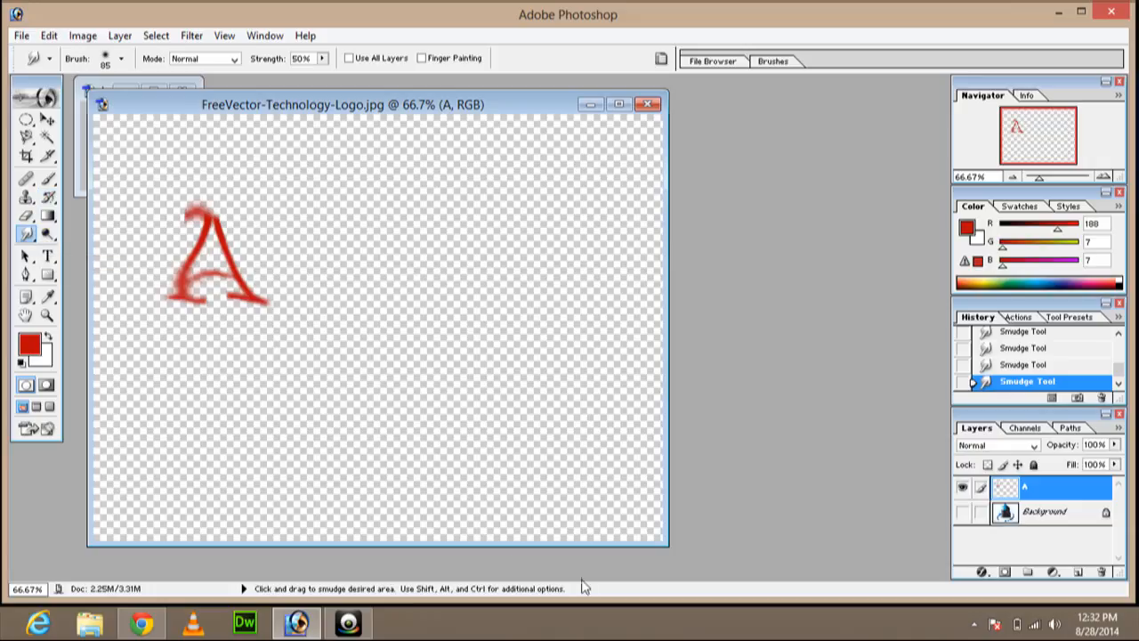
click(975, 626)
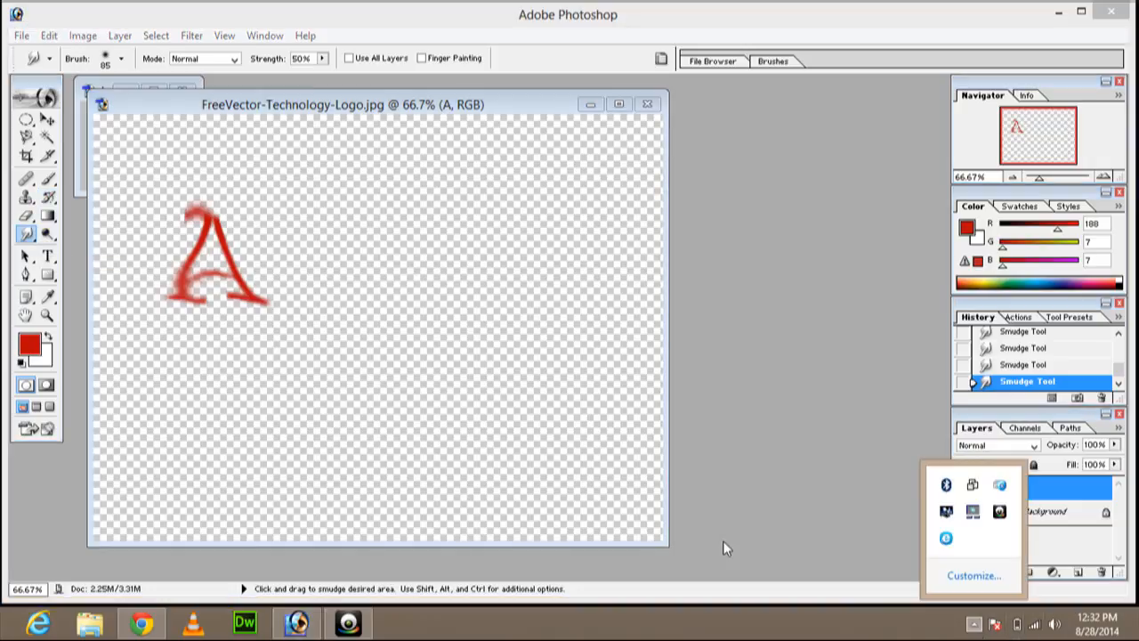
click(688, 545)
click(356, 629)
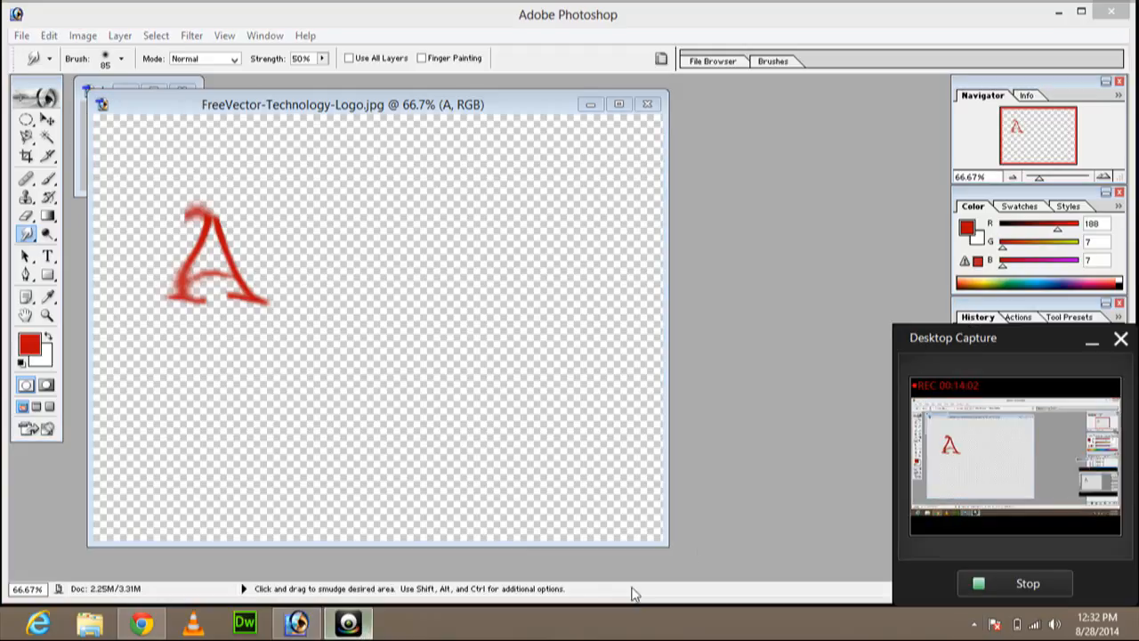